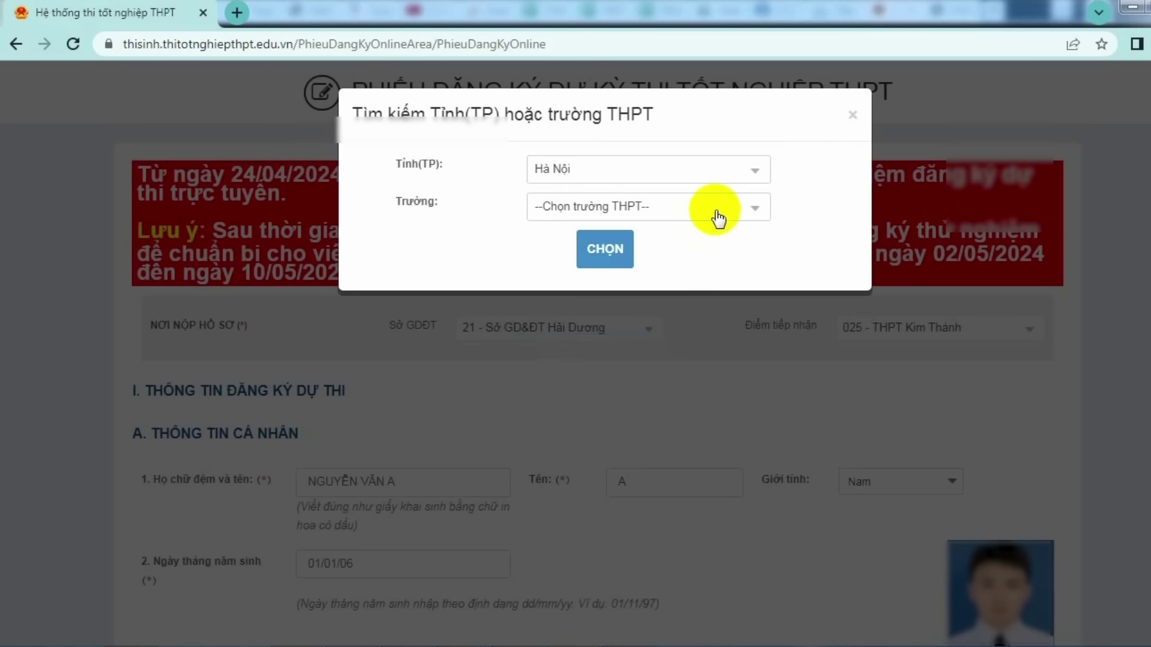
# - Search 'Cầu giấ' and choose 007-THPT Cầu Giấy, Hà Nội as the school for grades 10–12
pyautogui.click(717, 208)
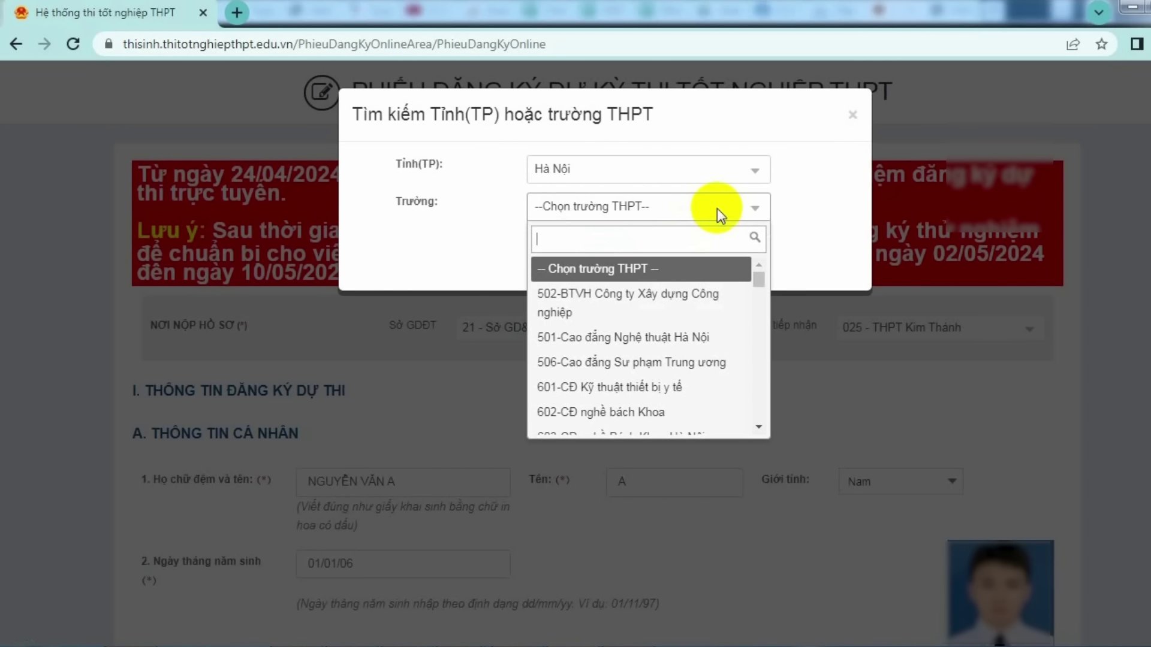
pyautogui.write('Cầu giấ')
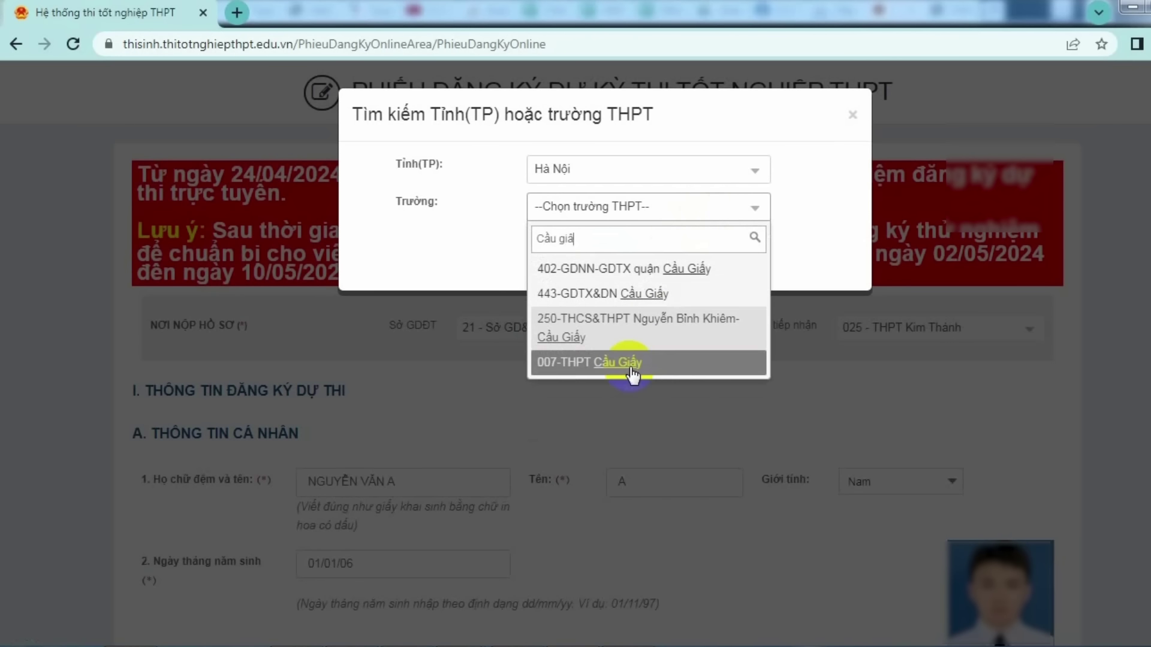
pyautogui.click(628, 363)
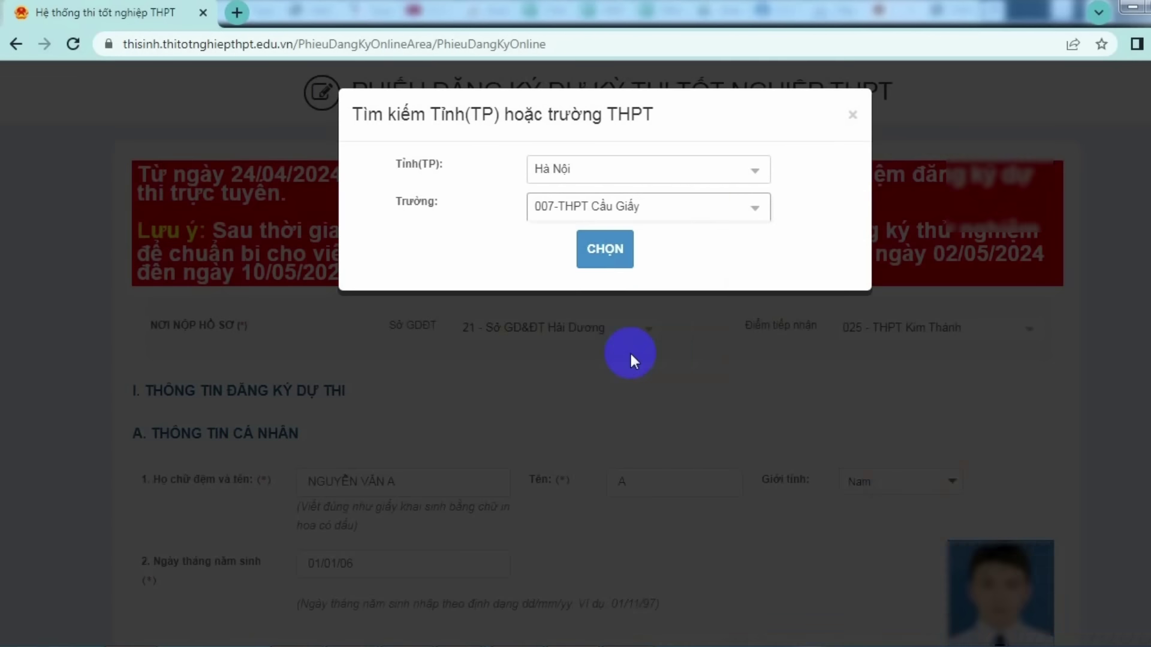
pyautogui.click(605, 247)
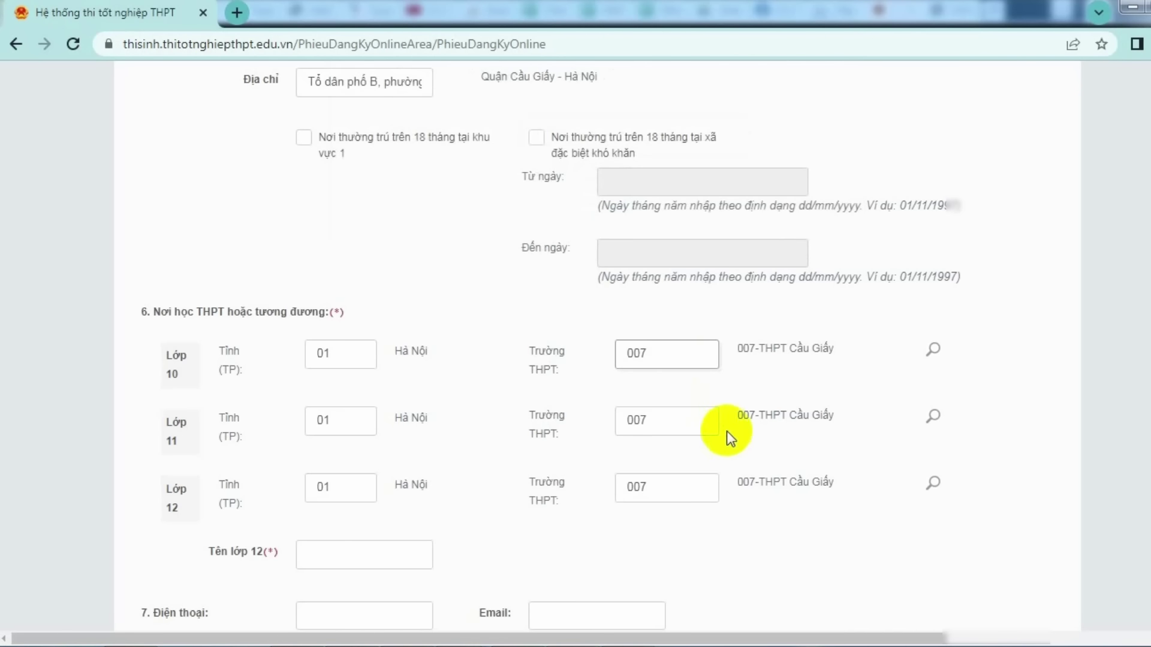
pyautogui.scroll(-1, 737, 452)
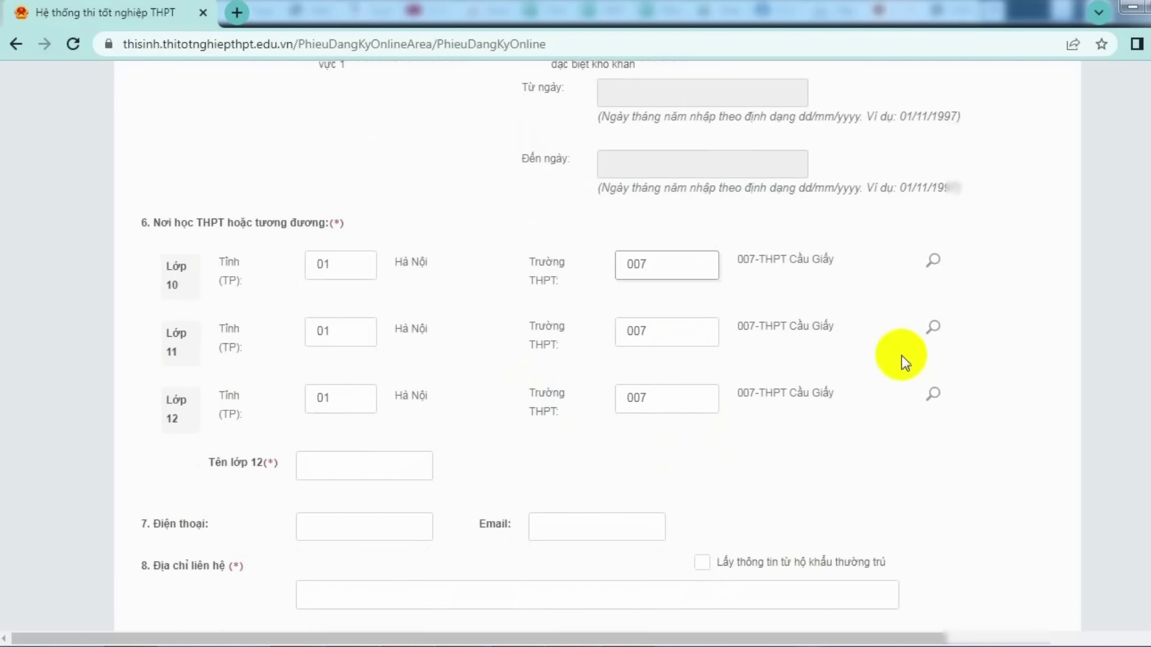
# - Enter 12A1 as the grade 12 class name
pyautogui.click(372, 470)
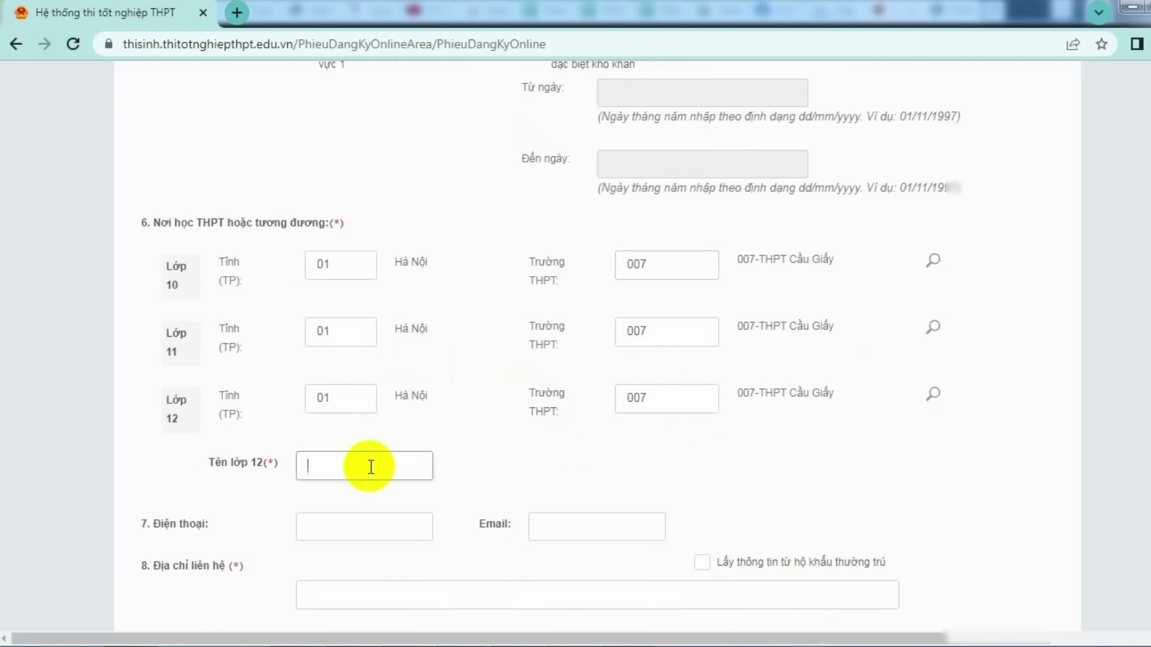
pyautogui.write('12A1')
pyautogui.click(458, 491)
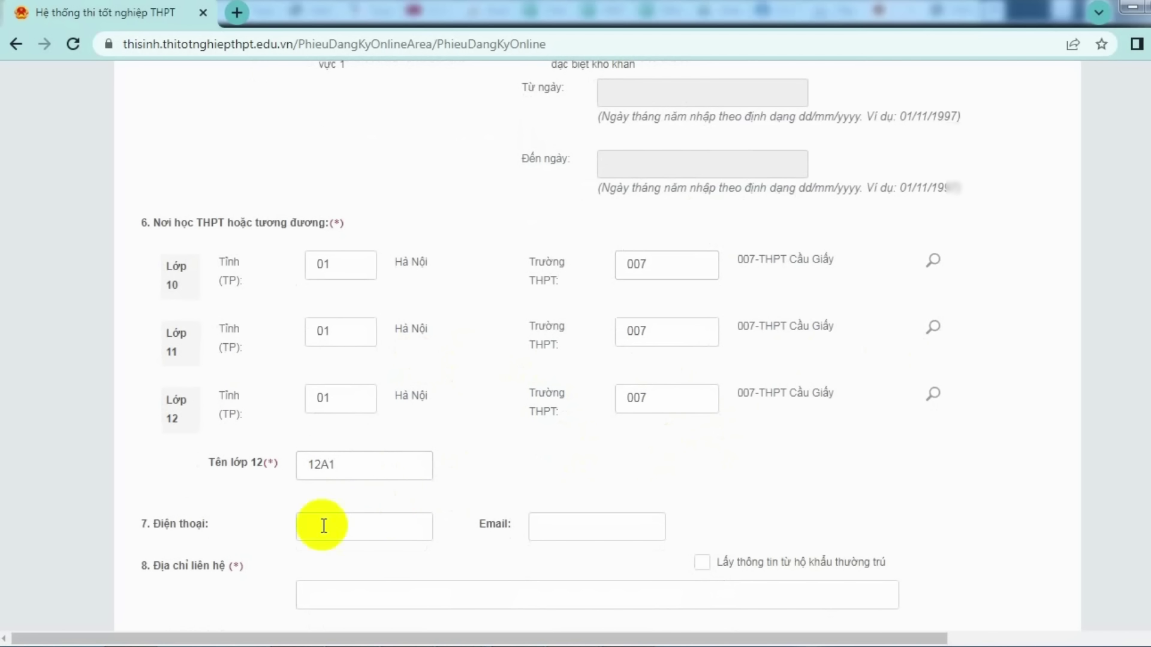
# - Fill in the candidate's phone number and e-mail address
pyautogui.click(346, 530)
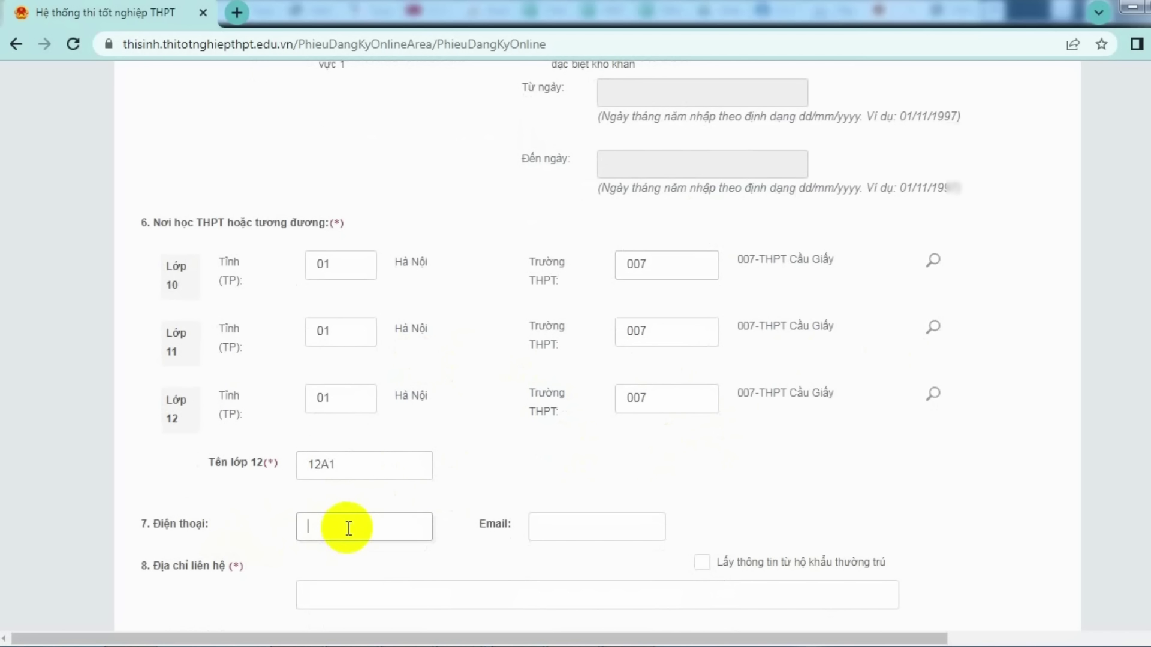
pyautogui.write('098765432')
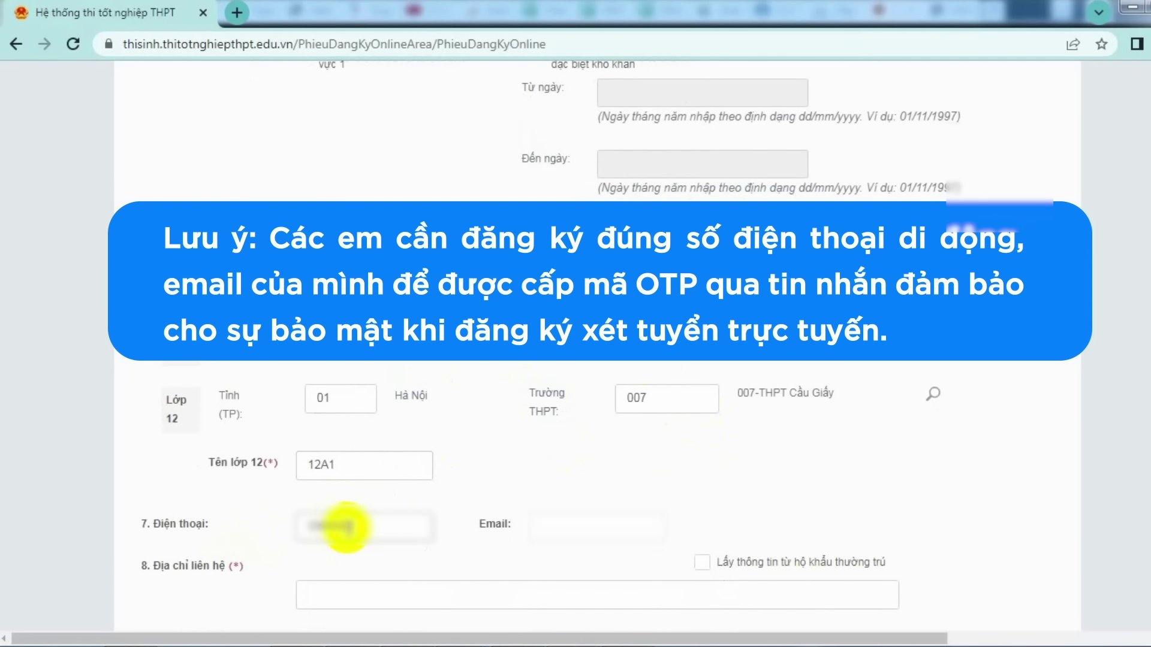
pyautogui.click(586, 528)
pyautogui.write('hoang')
pyautogui.press('BackSpace')
pyautogui.press('BackSpace')
pyautogui.press('BackSpace')
pyautogui.press('BackSpace')
pyautogui.press('BackSpace')
pyautogui.press('BackSpace')
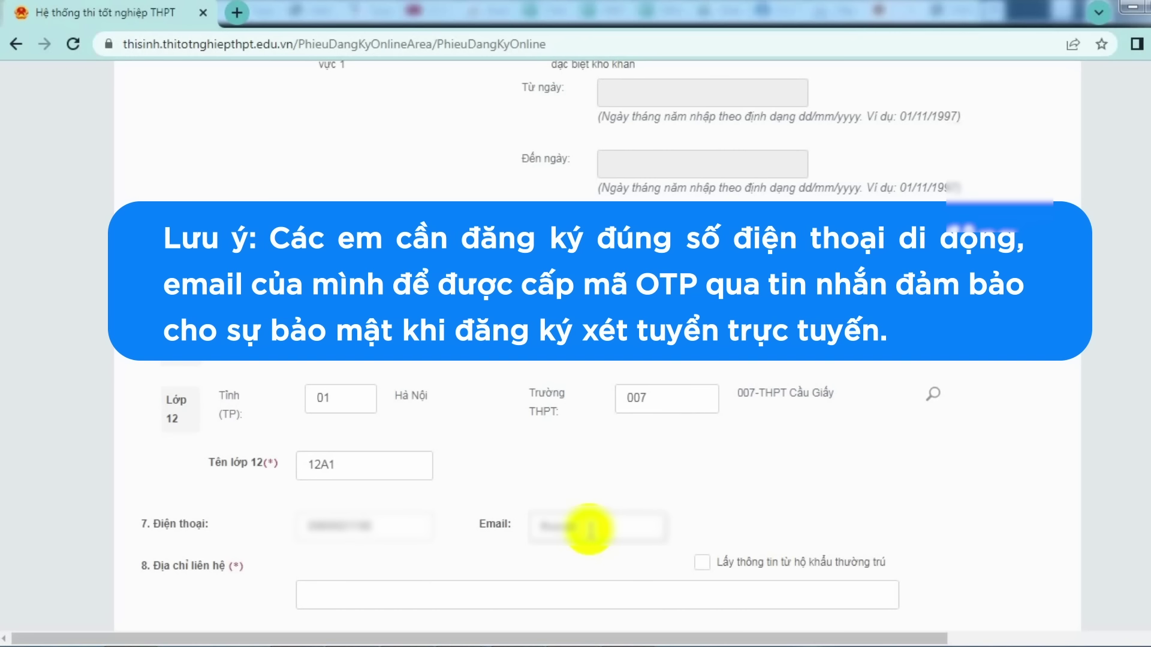
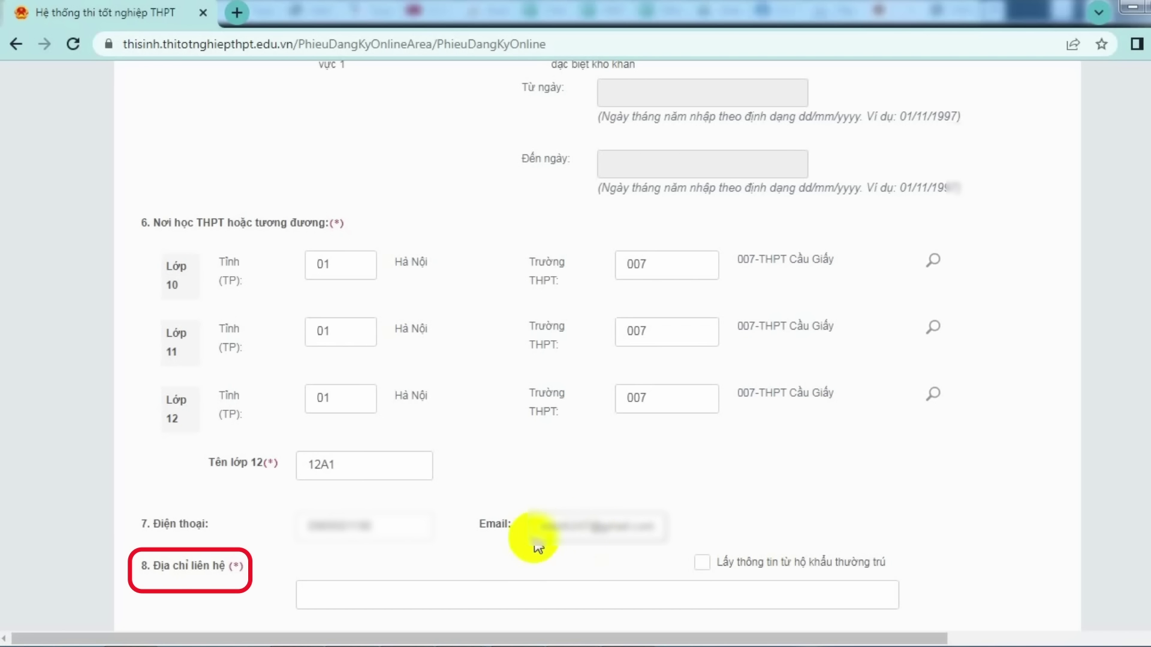
pyautogui.click(457, 597)
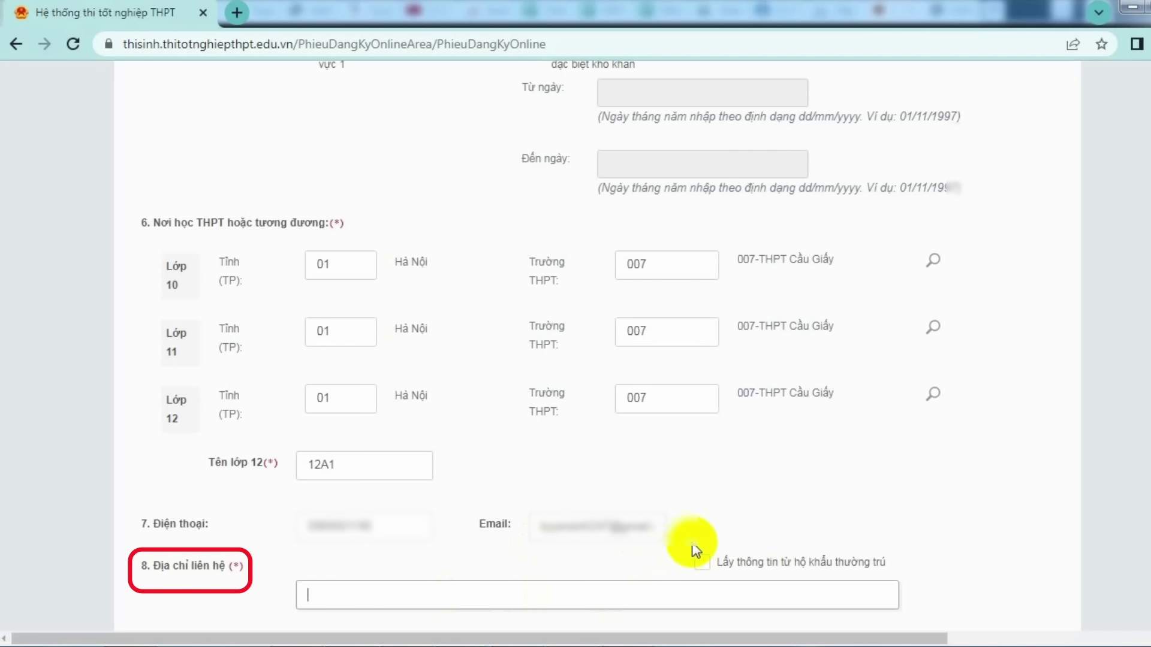
# - Copy the permanent residence address into the contact address, prefixed with the recipient's name and house number
pyautogui.scroll(-1, 789, 475)
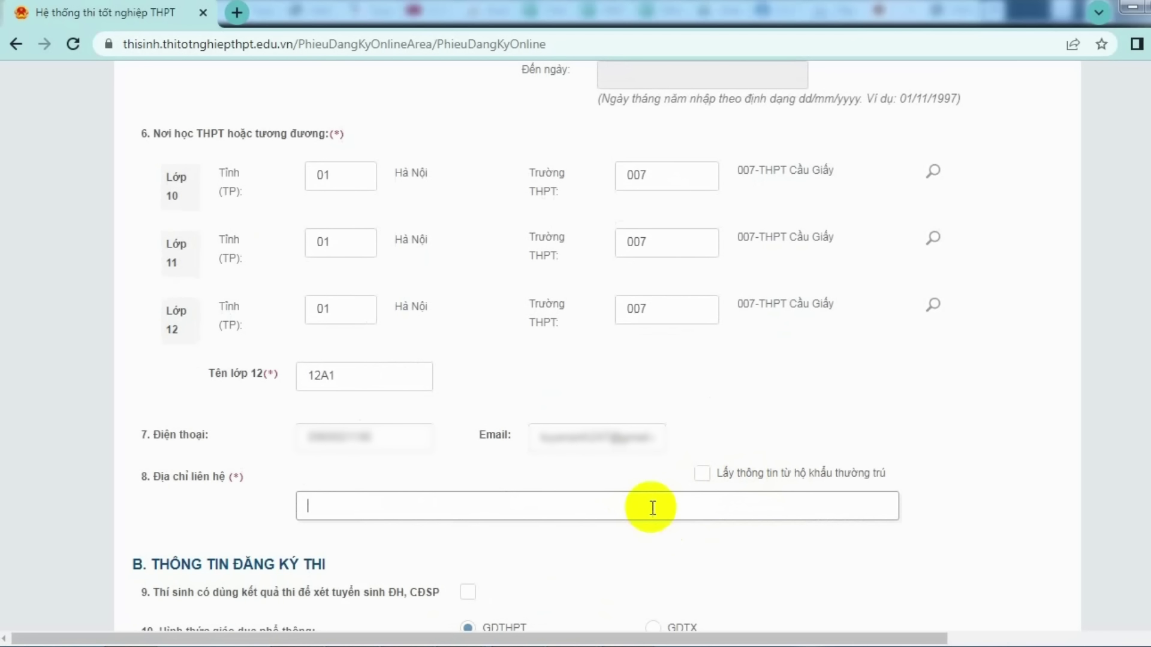
pyautogui.click(702, 474)
pyautogui.click(317, 505)
pyautogui.write('Nguyễn Văn A, ')
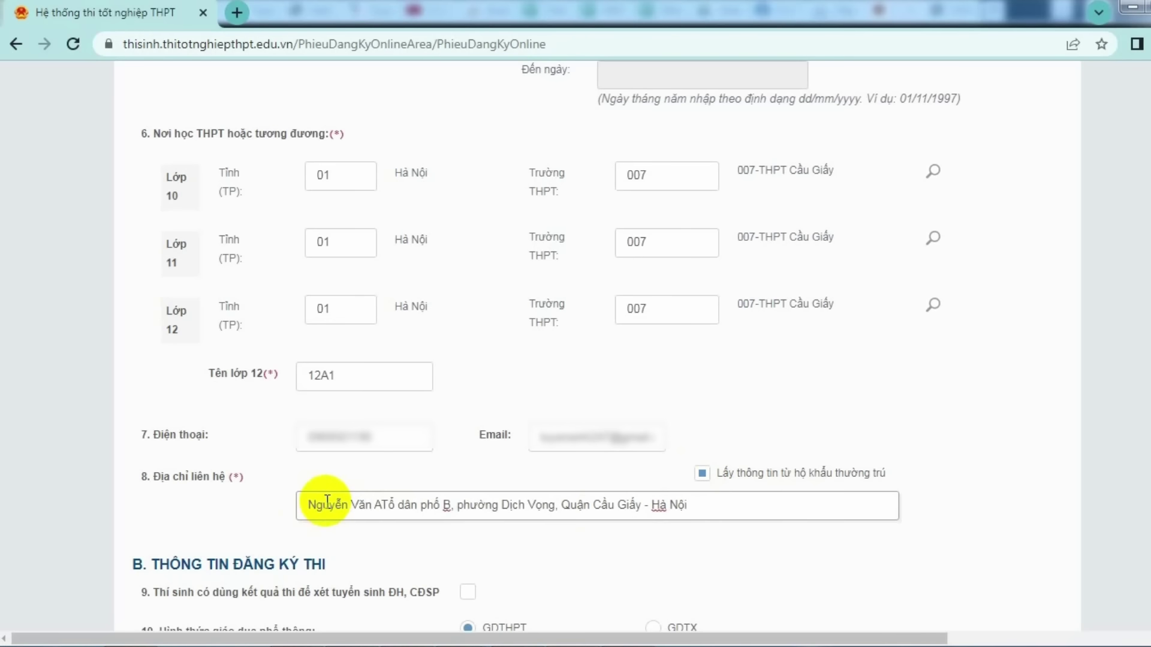
pyautogui.write('số nhà A')
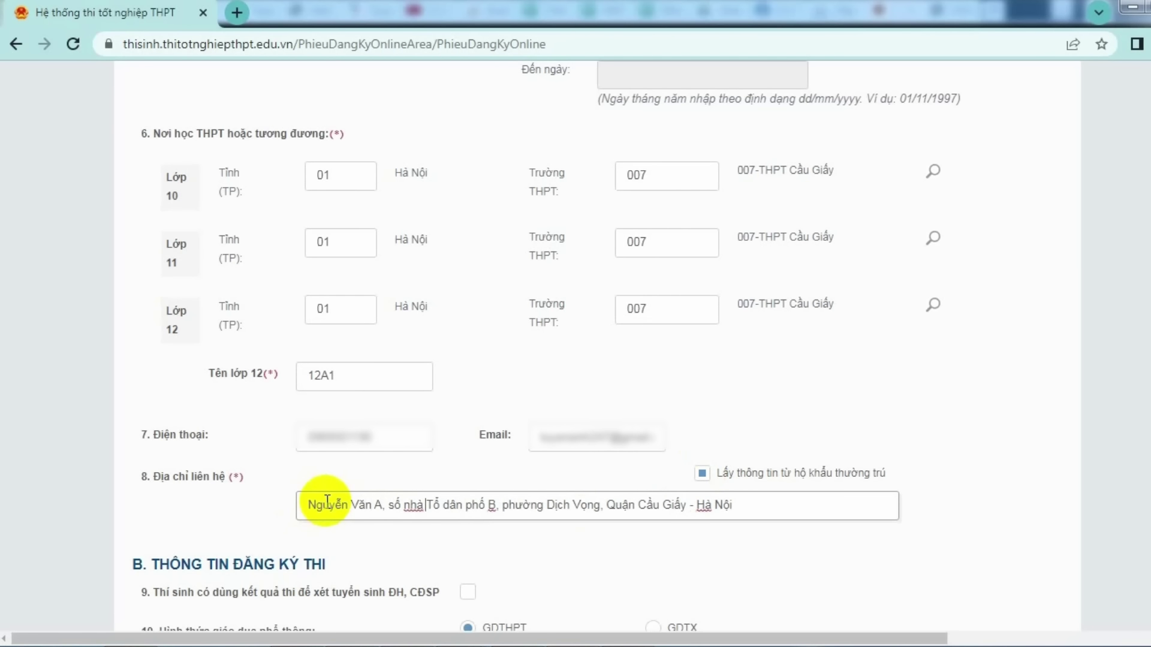
pyautogui.write(',')
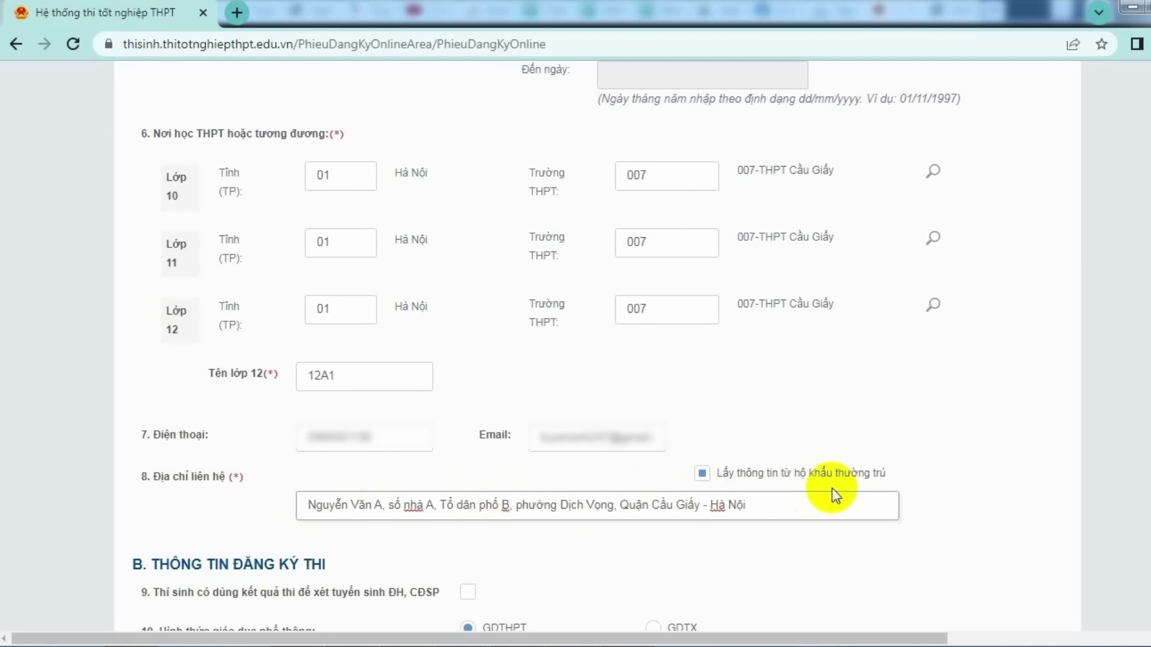
pyautogui.scroll(-1, 841, 524)
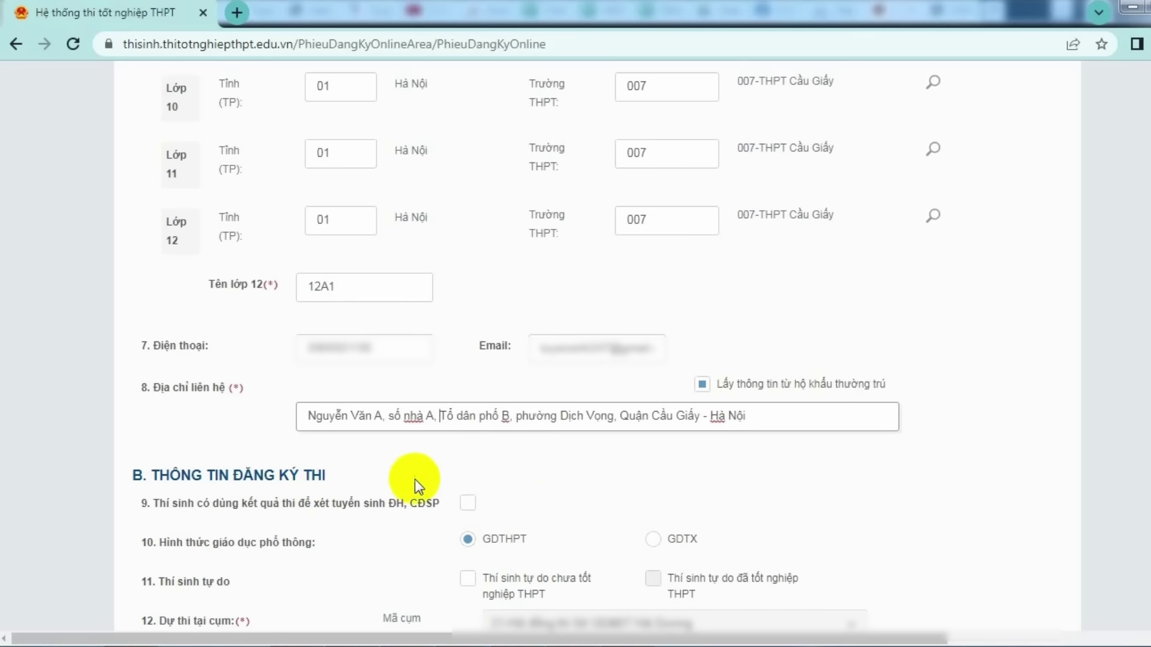
pyautogui.scroll(-1, 418, 480)
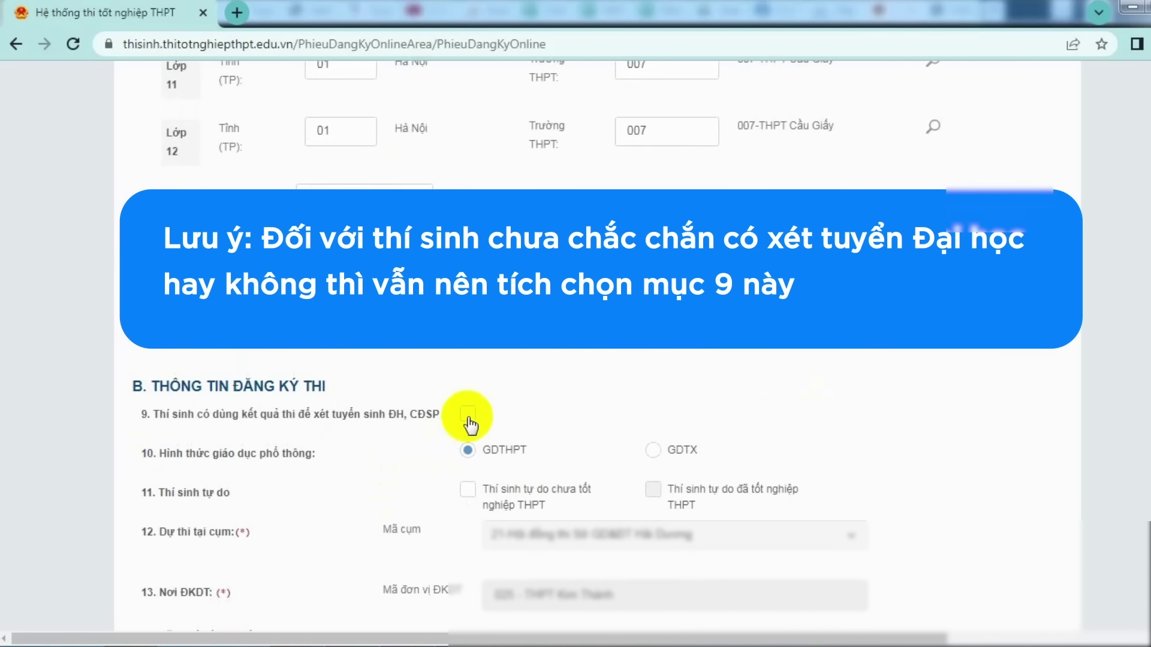
# - Tick item 9 so the exam results are used for ĐH and CĐSP admission
pyautogui.click(469, 418)
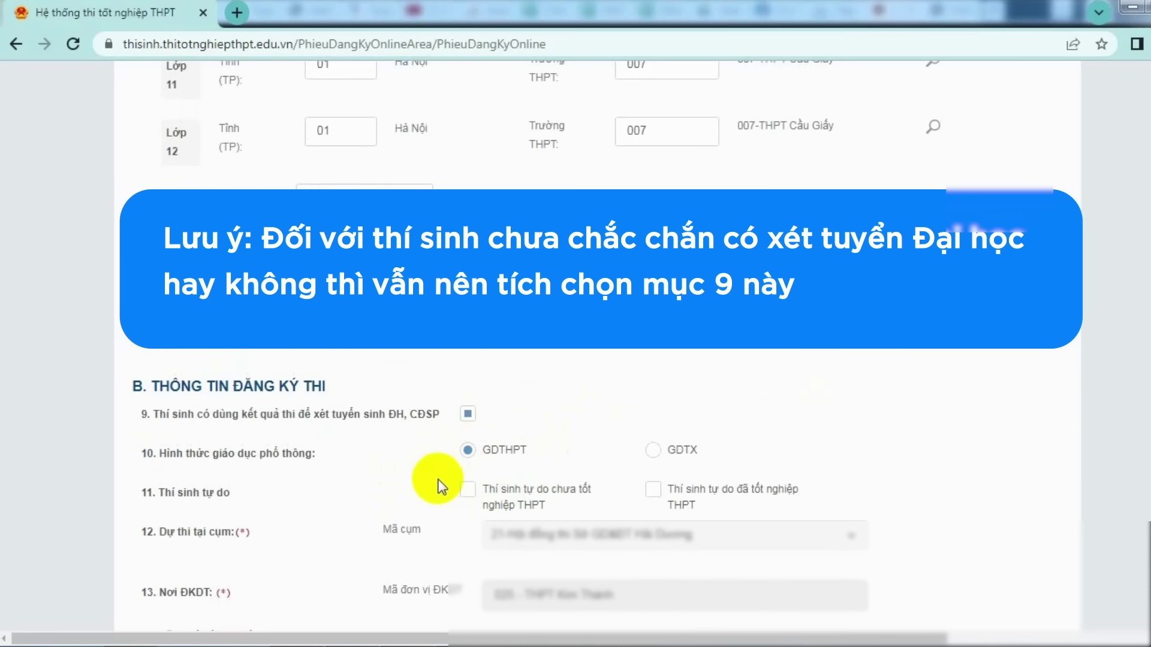
pyautogui.scroll(-1, 442, 487)
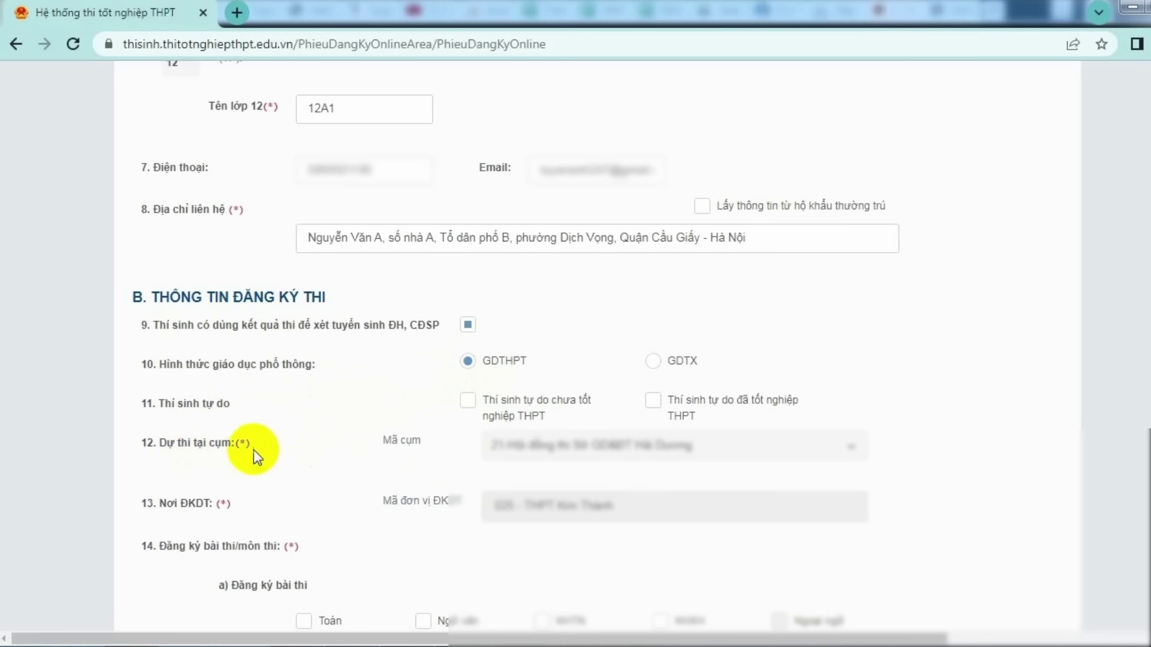
# - Tick Toán, Ngữ văn and KHTN, and choose N1 - Tiếng Anh as the foreign language
pyautogui.scroll(1, 338, 449)
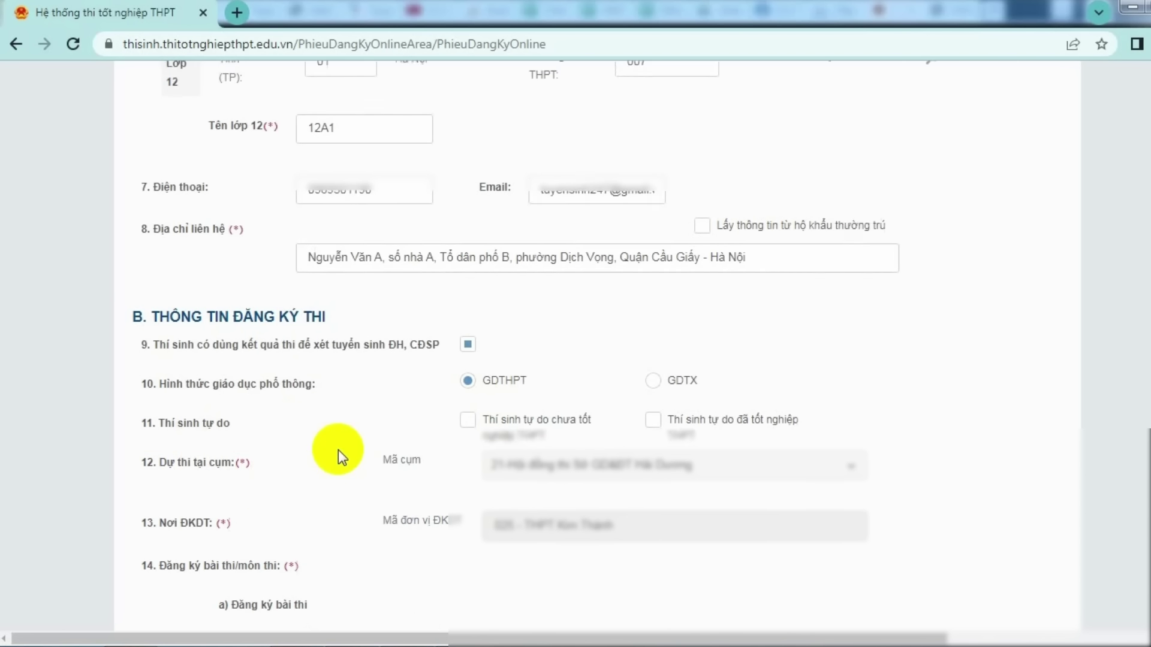
pyautogui.scroll(-2, 338, 450)
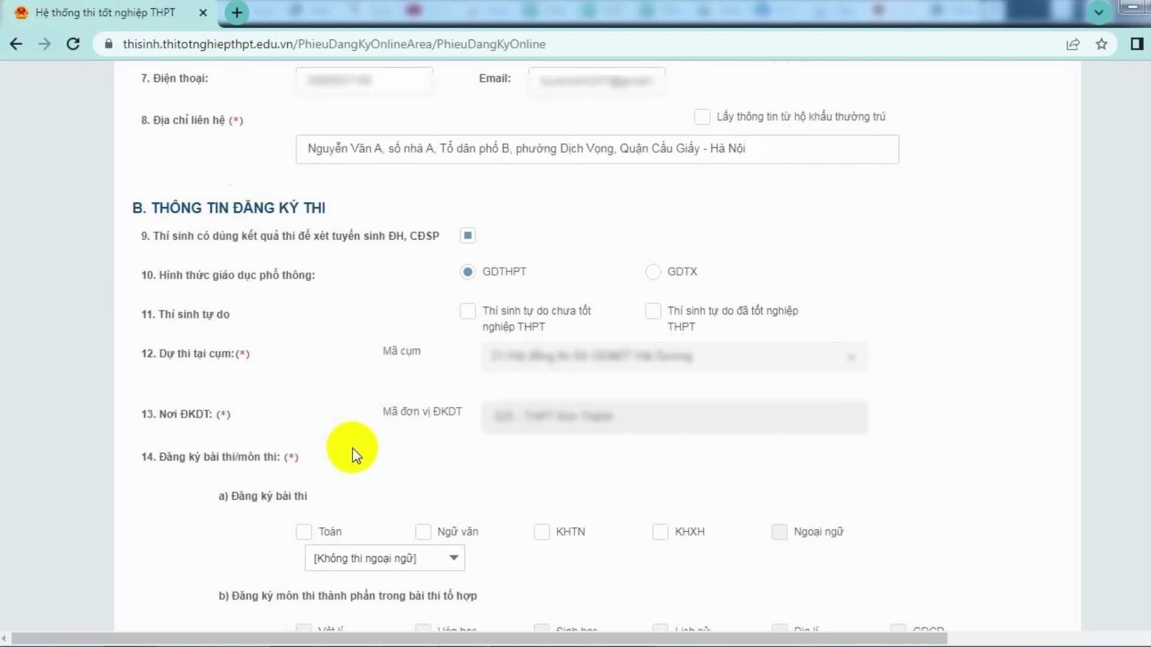
pyautogui.click(326, 407)
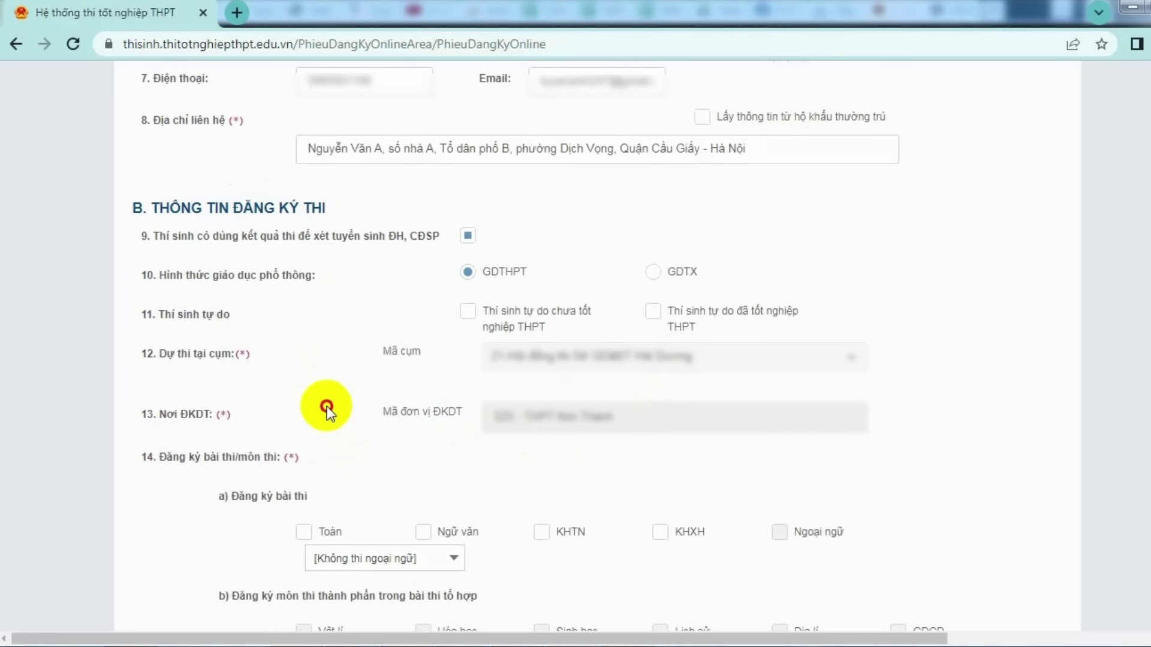
pyautogui.scroll(-2, 329, 405)
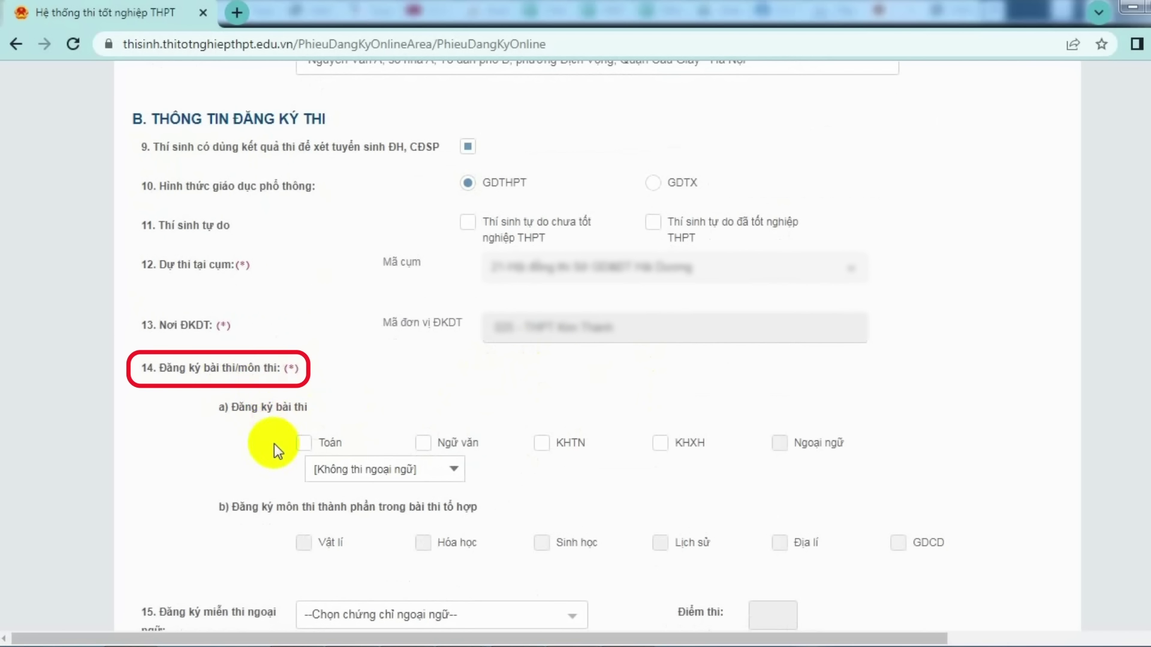
pyautogui.click(307, 445)
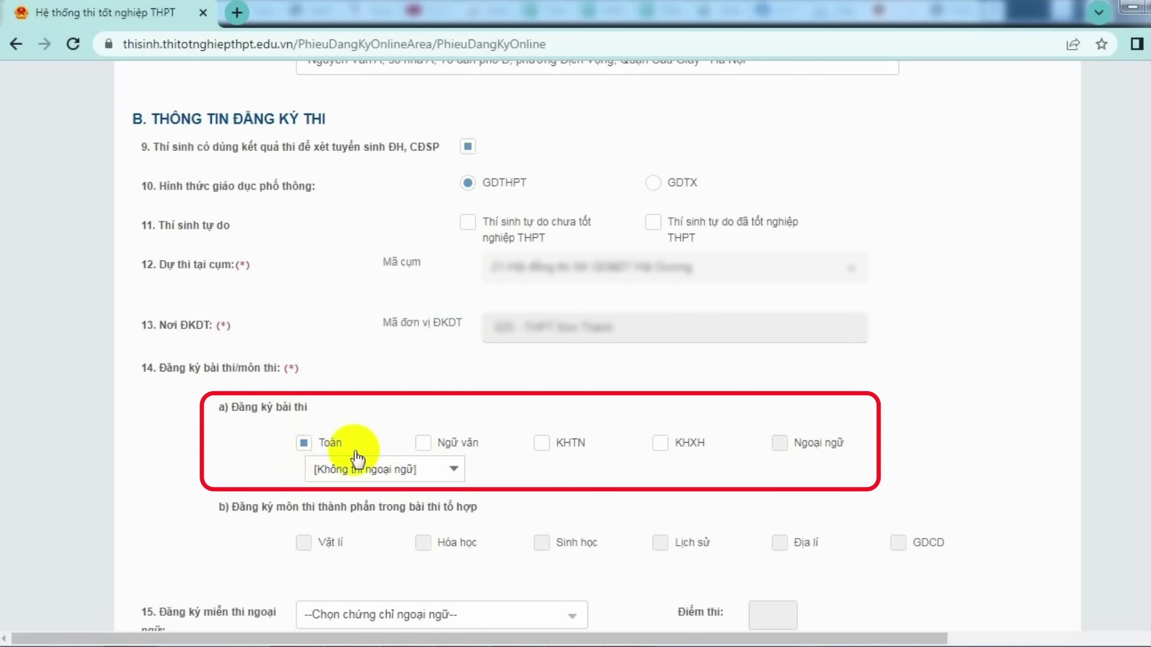
pyautogui.click(424, 444)
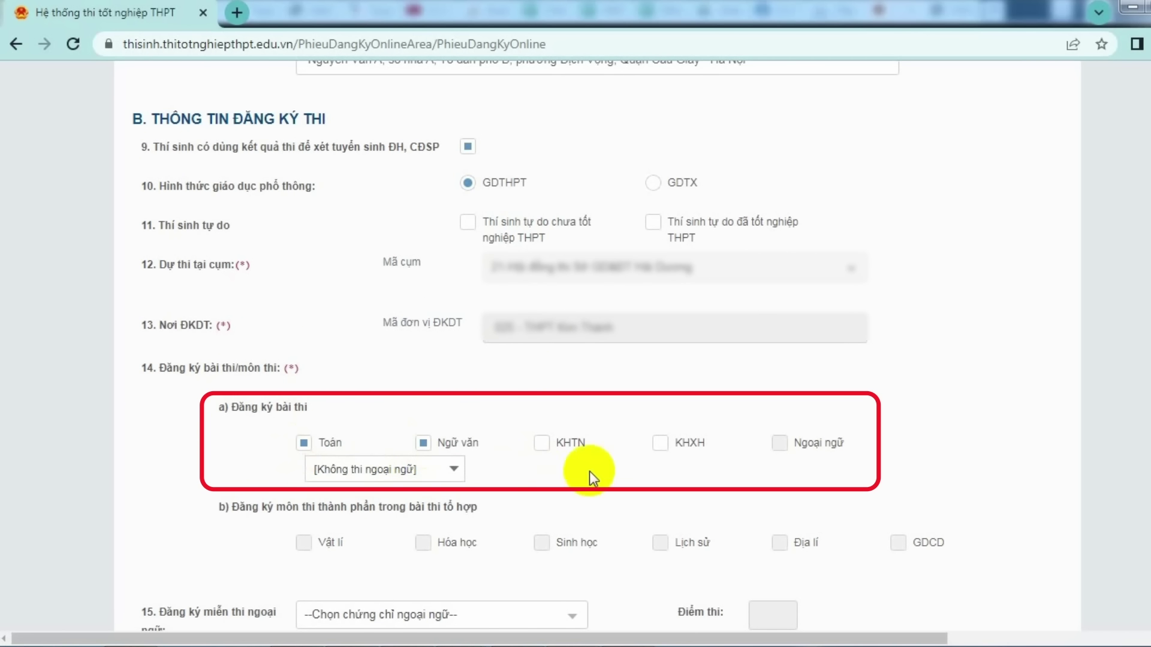
pyautogui.click(542, 444)
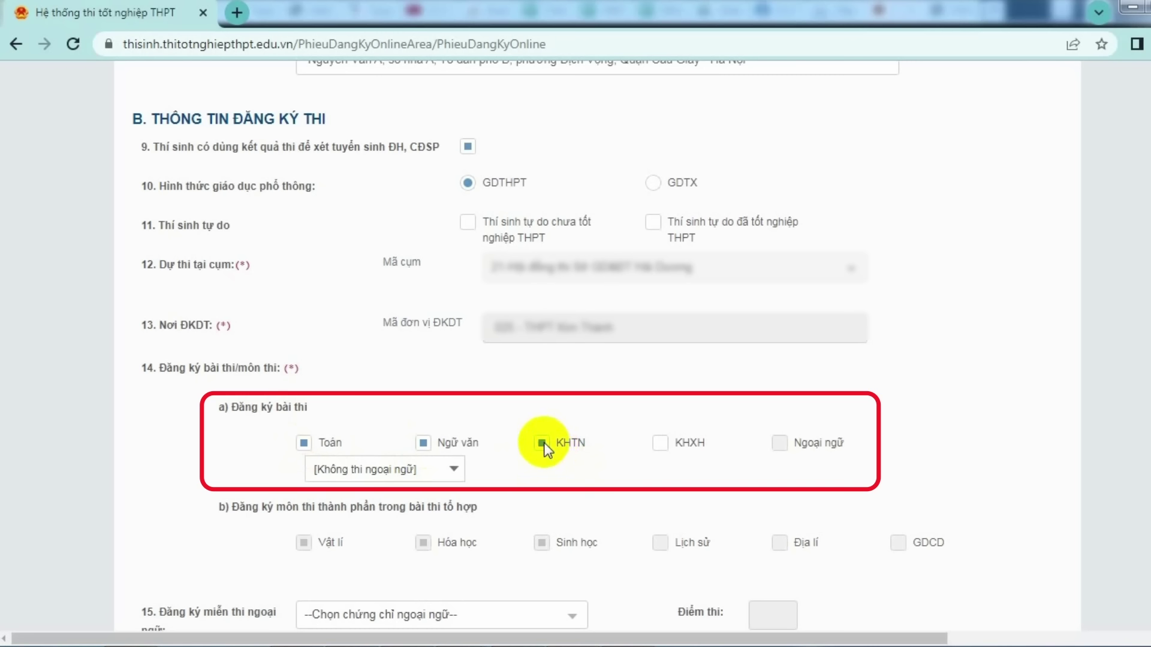
pyautogui.click(454, 470)
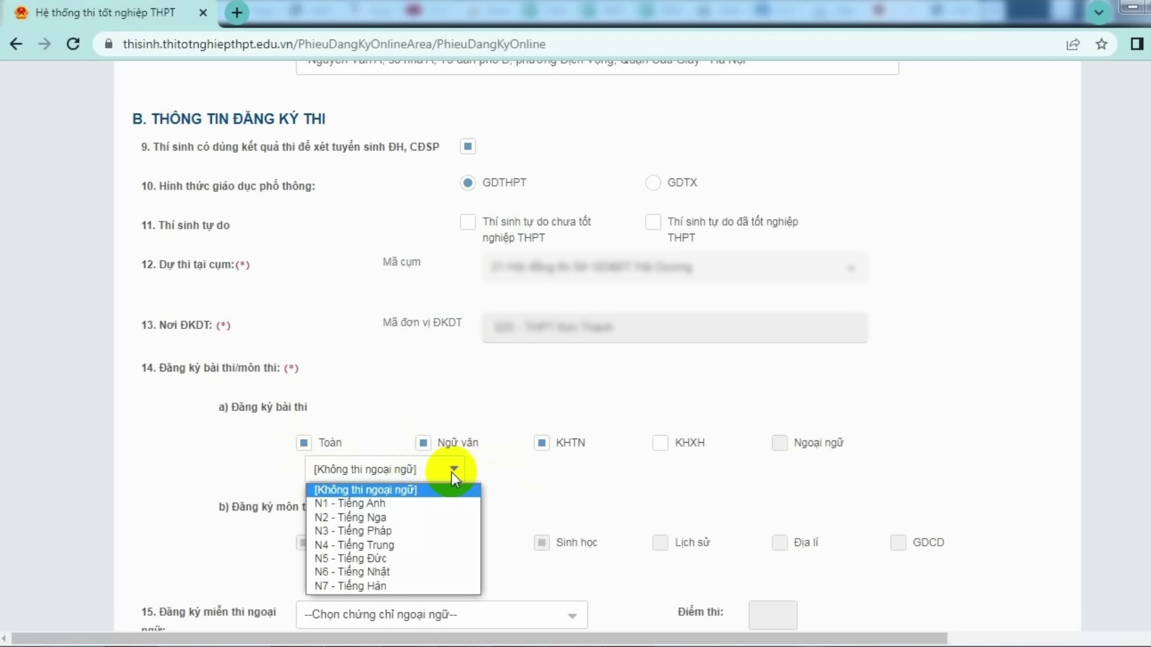
pyautogui.click(395, 507)
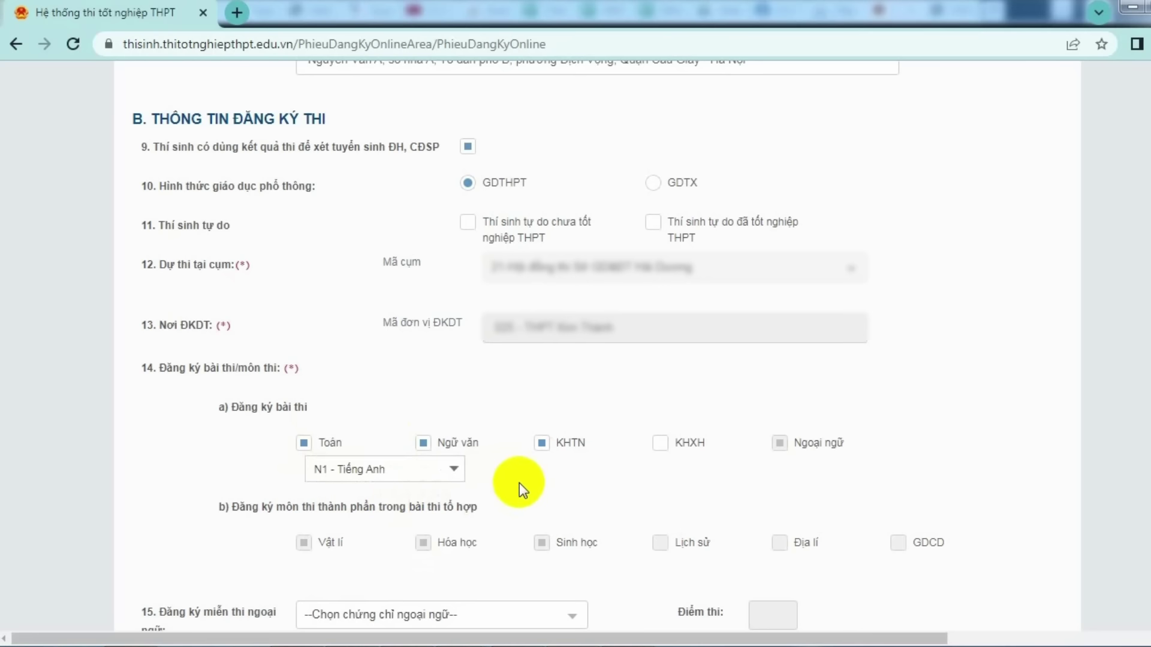
pyautogui.scroll(-1, 519, 483)
# - Scroll down to section C, showing Khu vực 3 and graduation year 2024
pyautogui.scroll(-1, 519, 483)
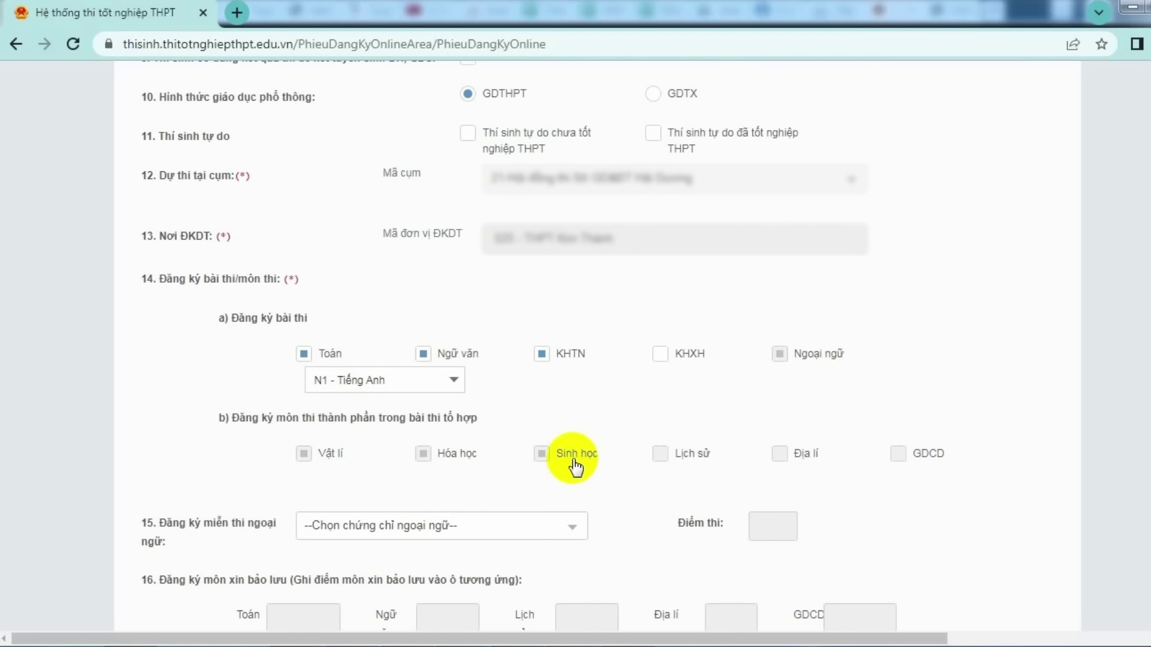
pyautogui.scroll(-3, 575, 484)
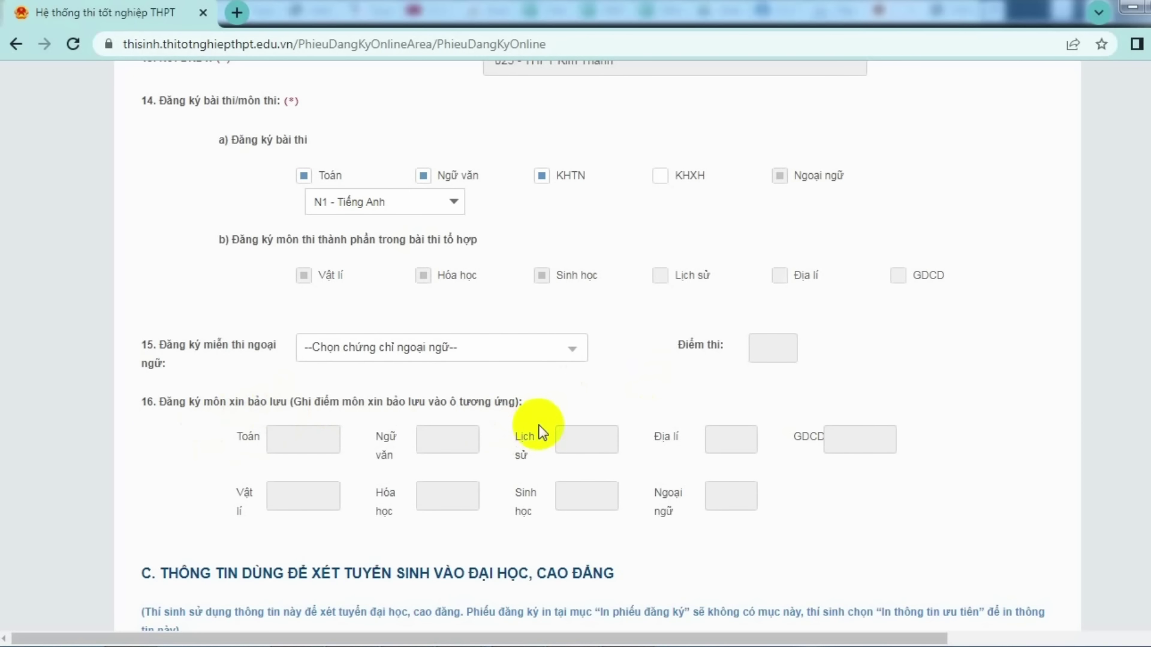
pyautogui.scroll(-3, 520, 434)
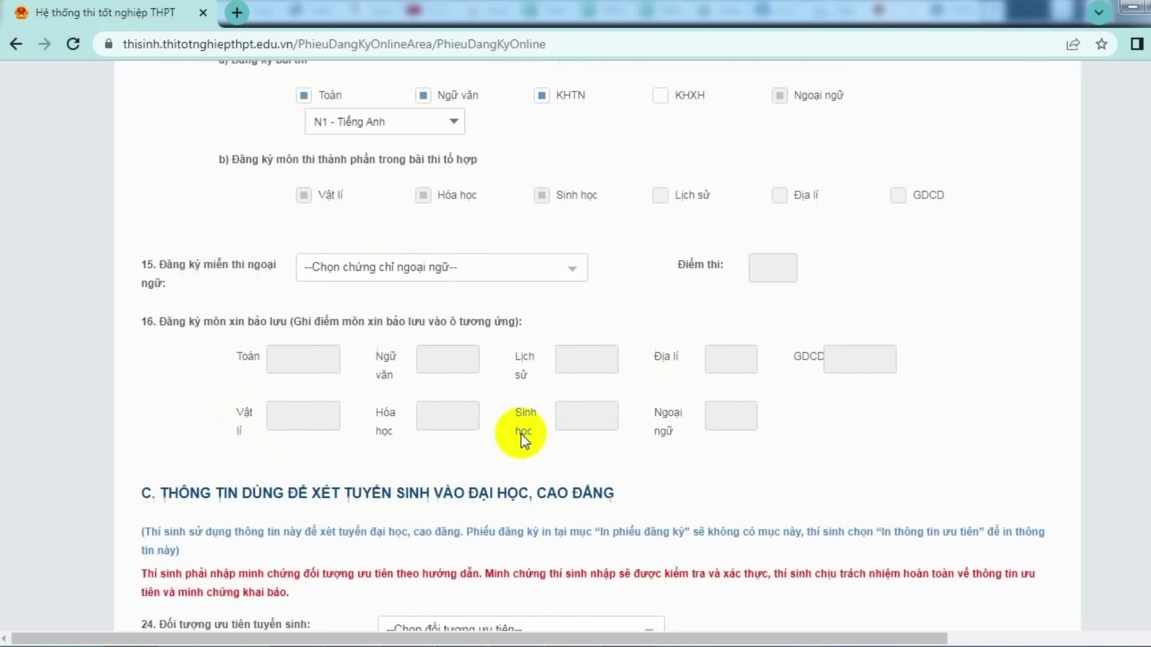
pyautogui.scroll(-1, 520, 434)
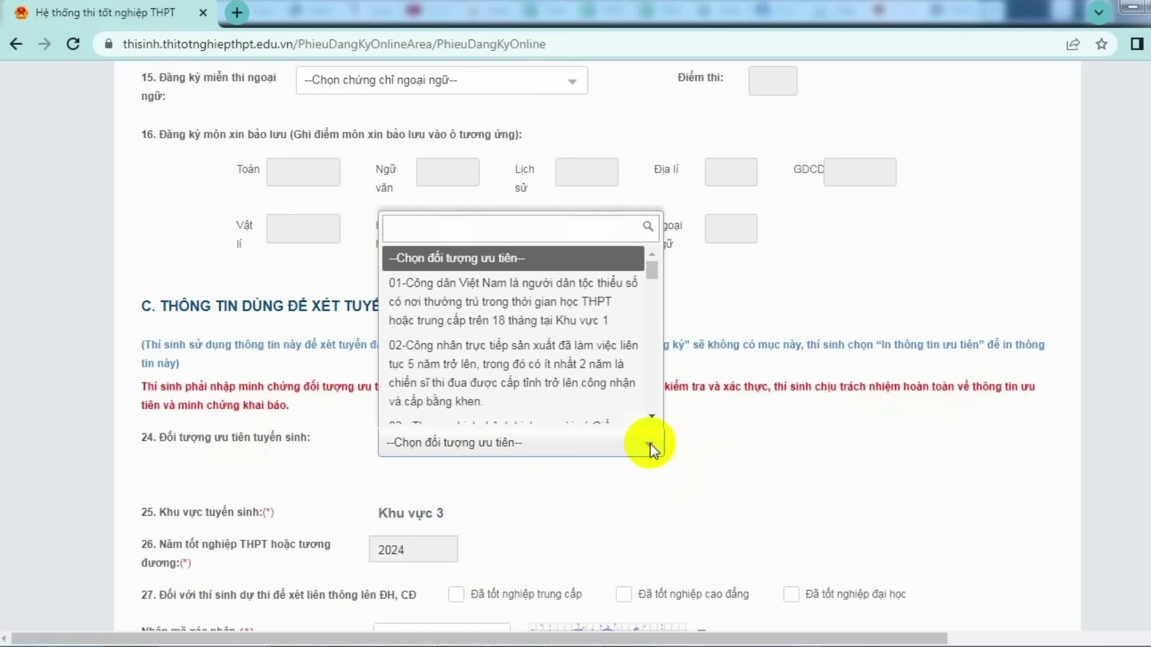
# - Choose priority group 01 and attach giay-khai-sinh.jpg as its supporting evidence
pyautogui.click(568, 305)
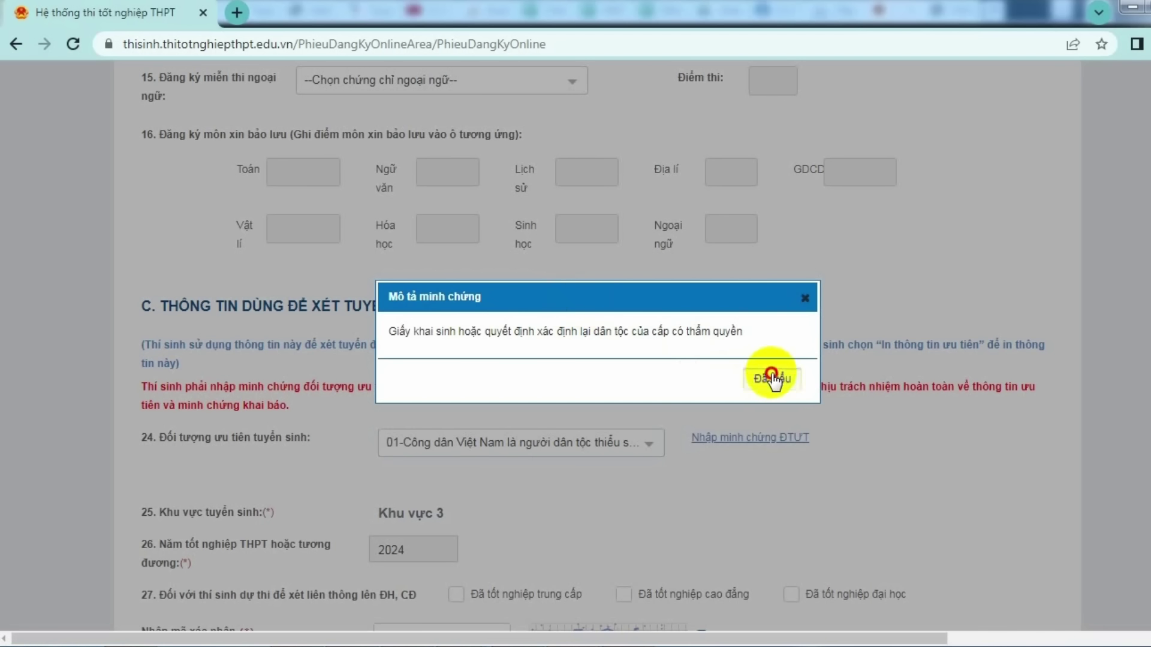
pyautogui.click(774, 378)
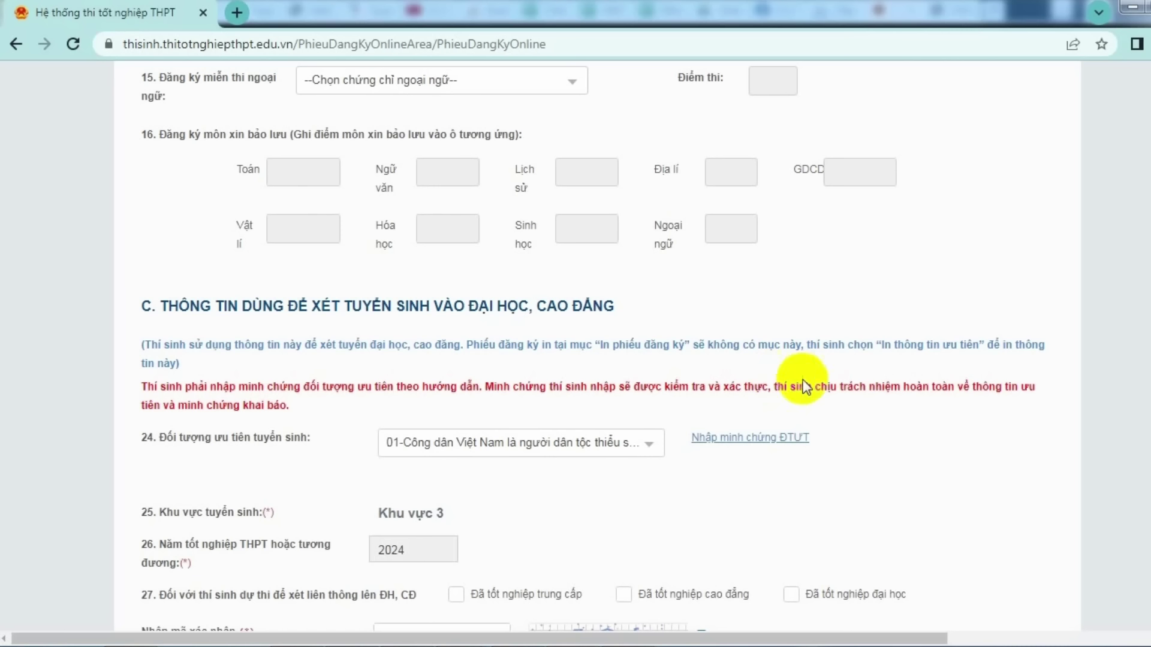
pyautogui.click(774, 444)
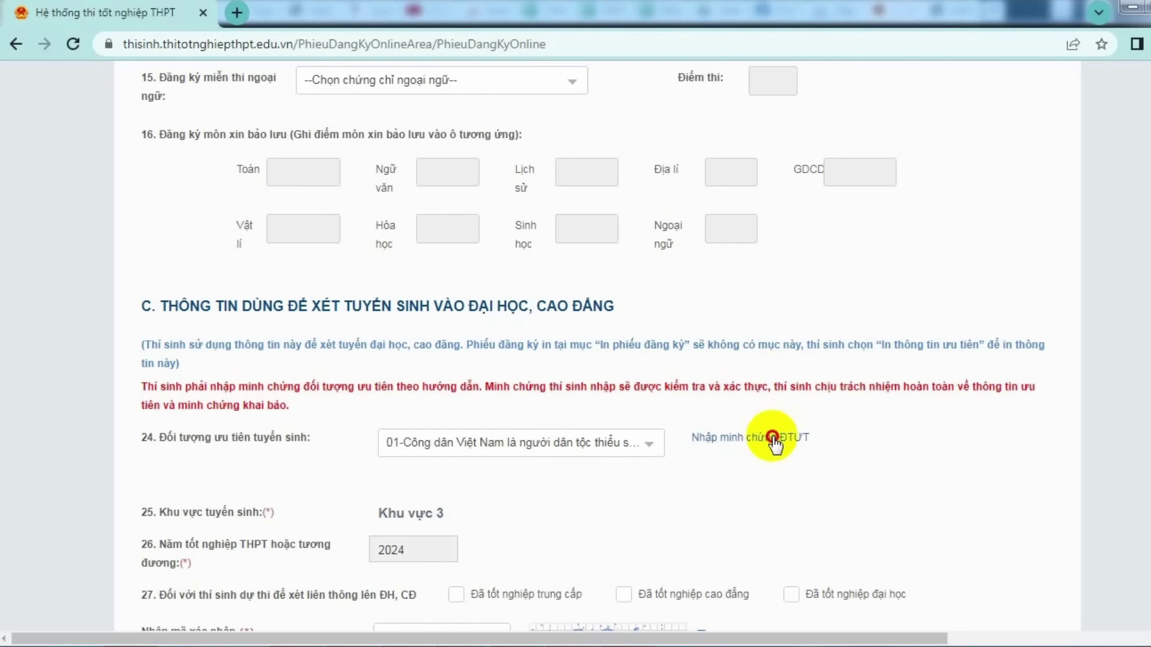
pyautogui.write('giá')
pyautogui.press('BackSpace')
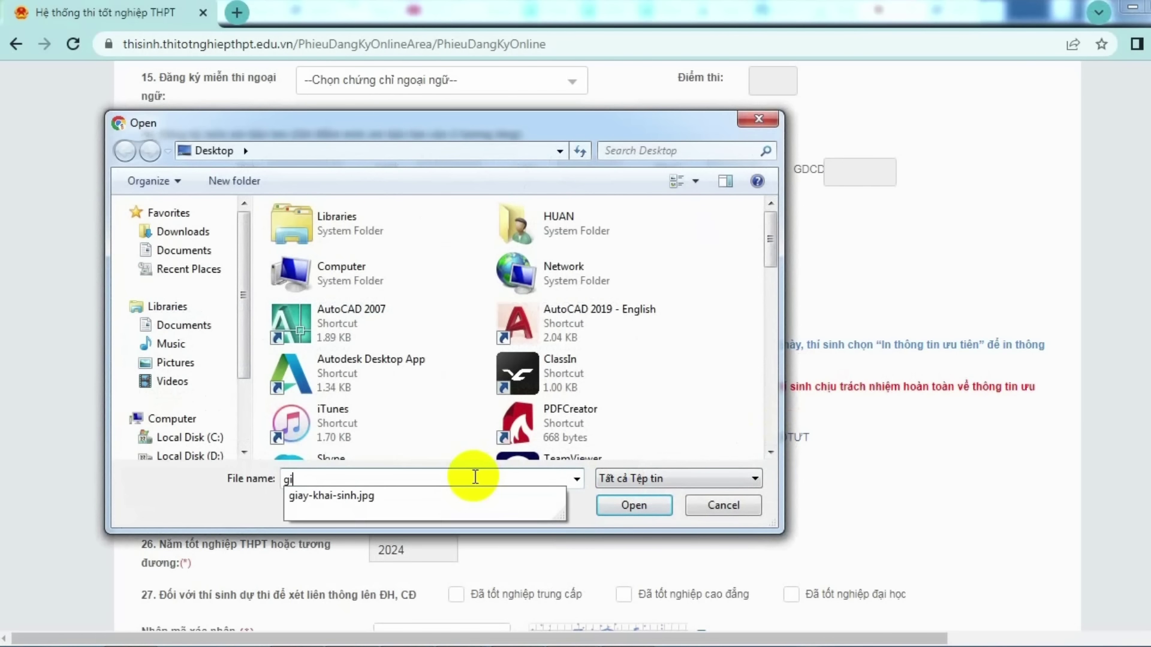
pyautogui.click(449, 496)
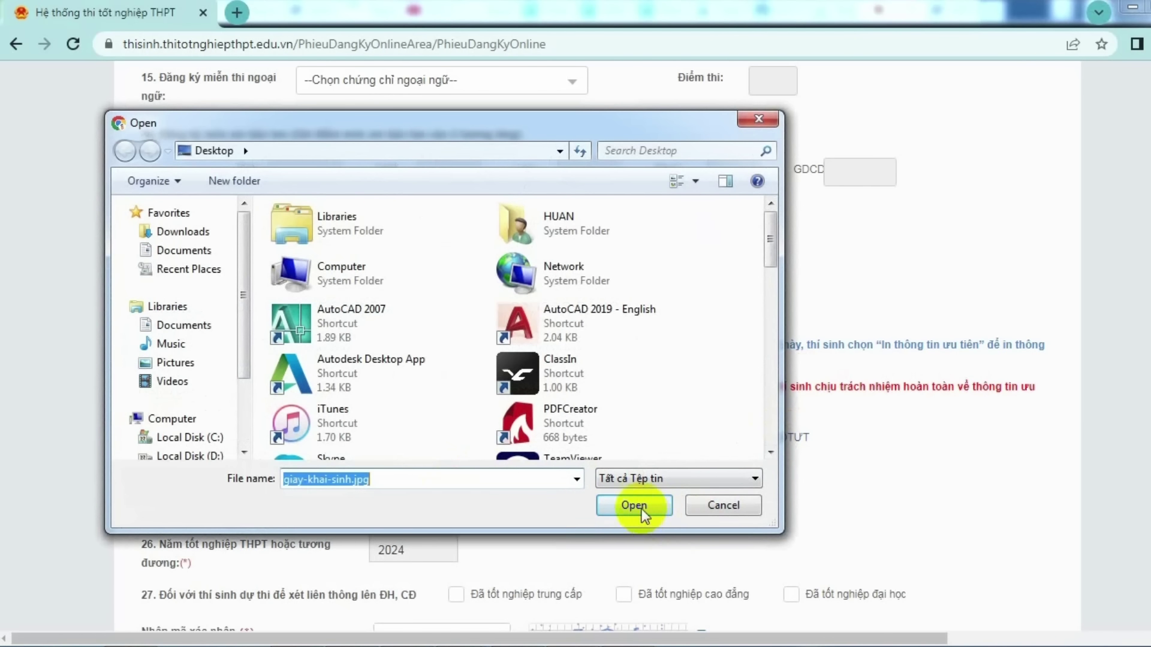
pyautogui.click(634, 505)
pyautogui.scroll(-2, 731, 480)
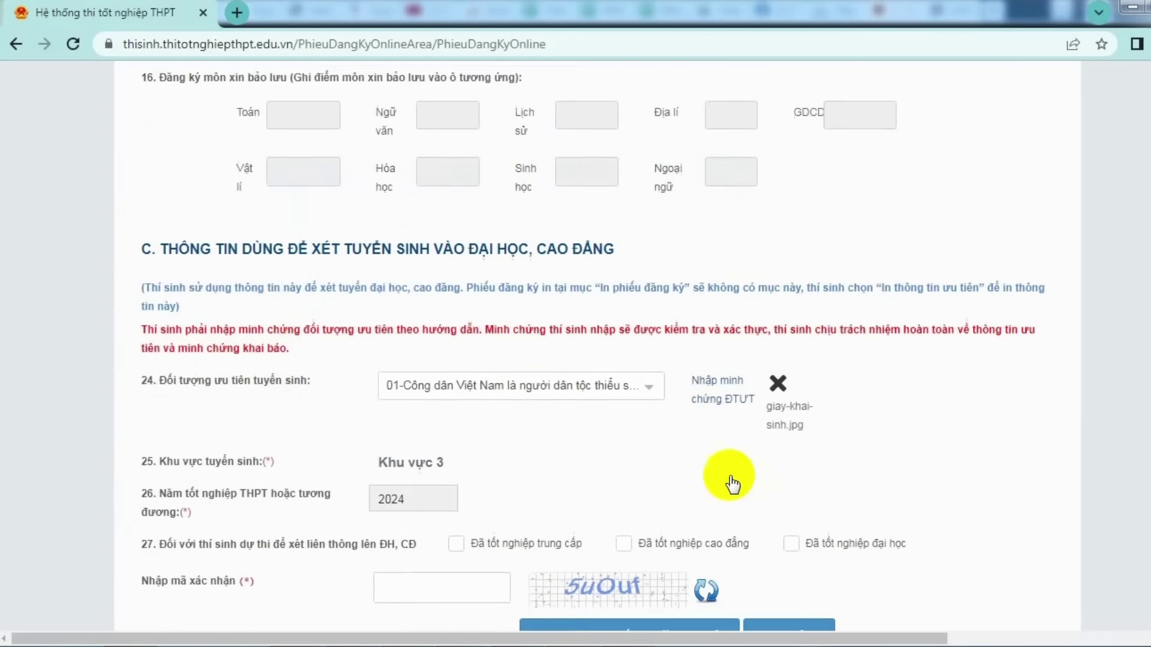
pyautogui.scroll(-1, 773, 381)
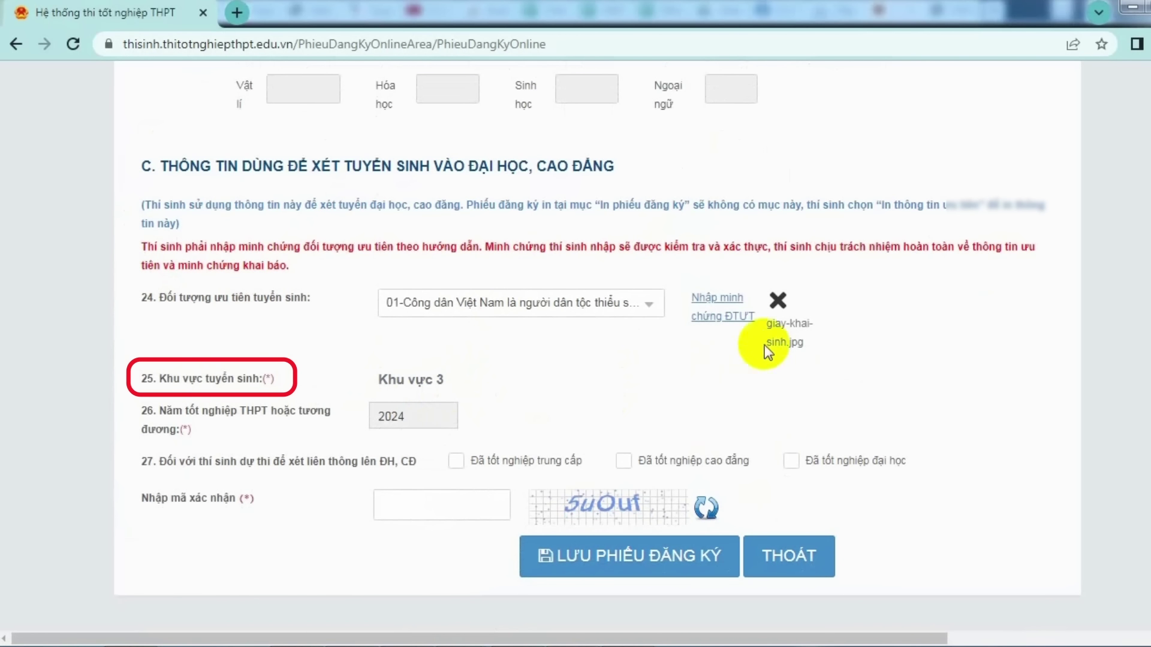
# - Delete the giay-khai-sinh.jpg evidence and reset the priority group to --Chọn đối tượng ưu tiên--
pyautogui.click(778, 301)
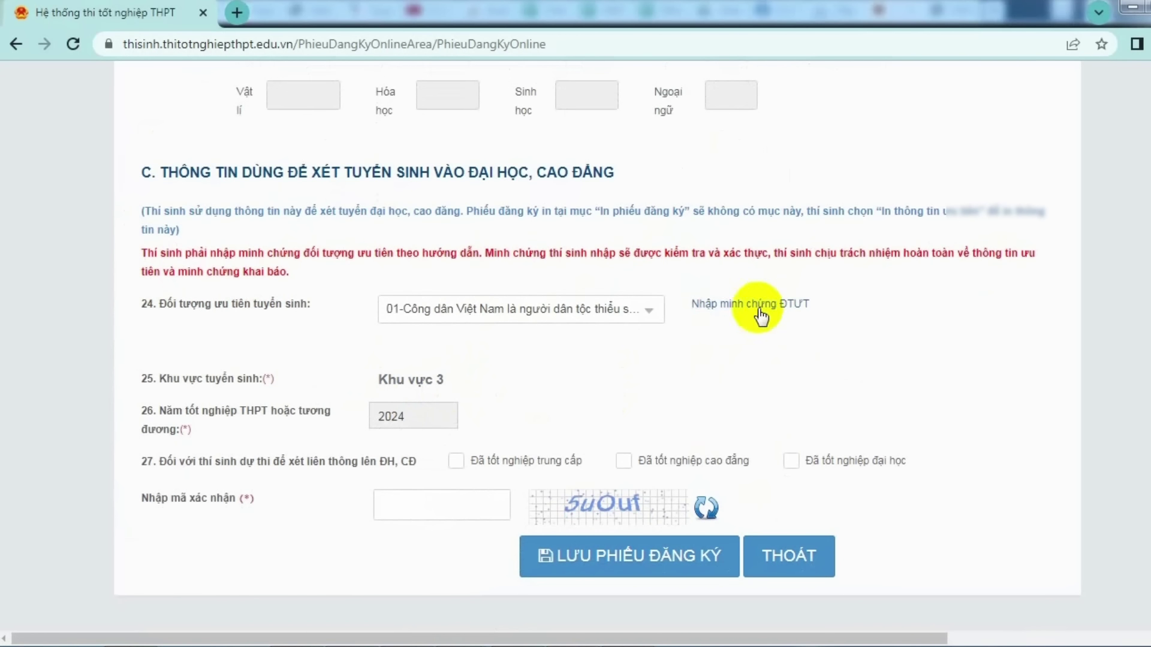
pyautogui.click(655, 318)
pyautogui.scroll(-3, 534, 455)
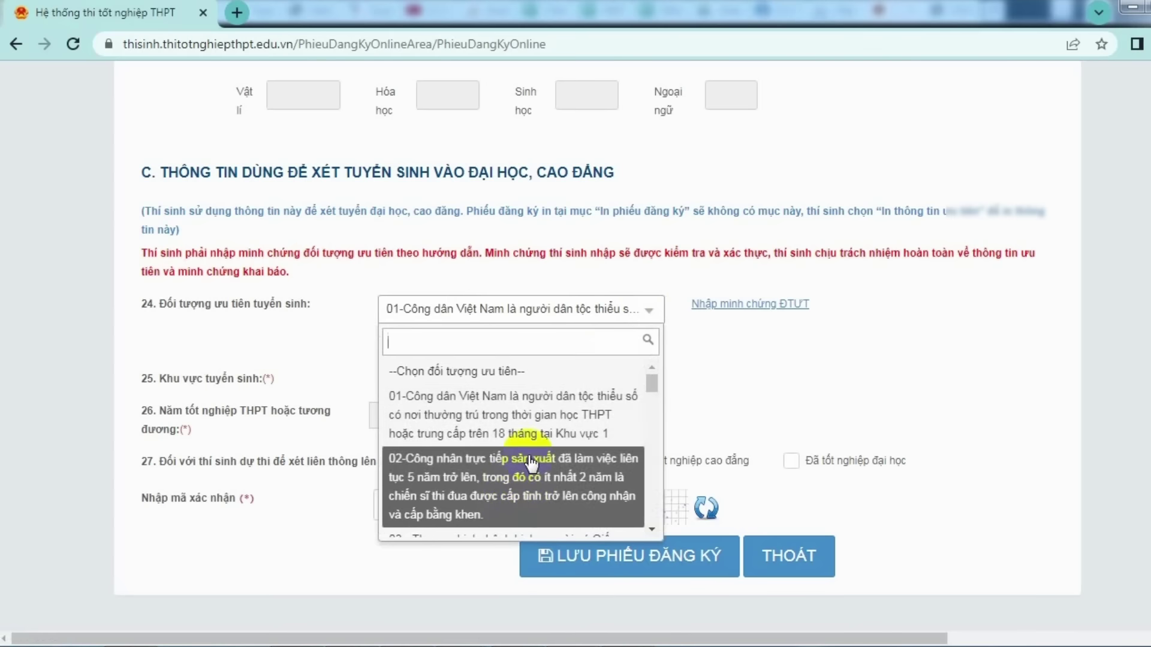
pyautogui.scroll(5, 531, 456)
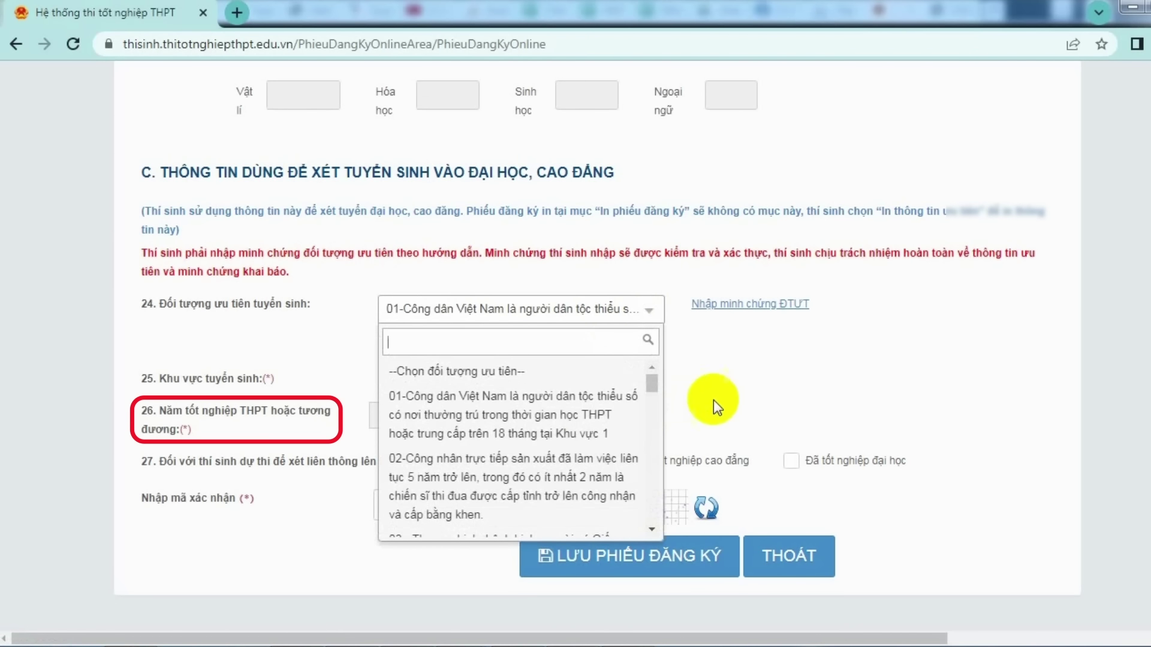
pyautogui.click(567, 381)
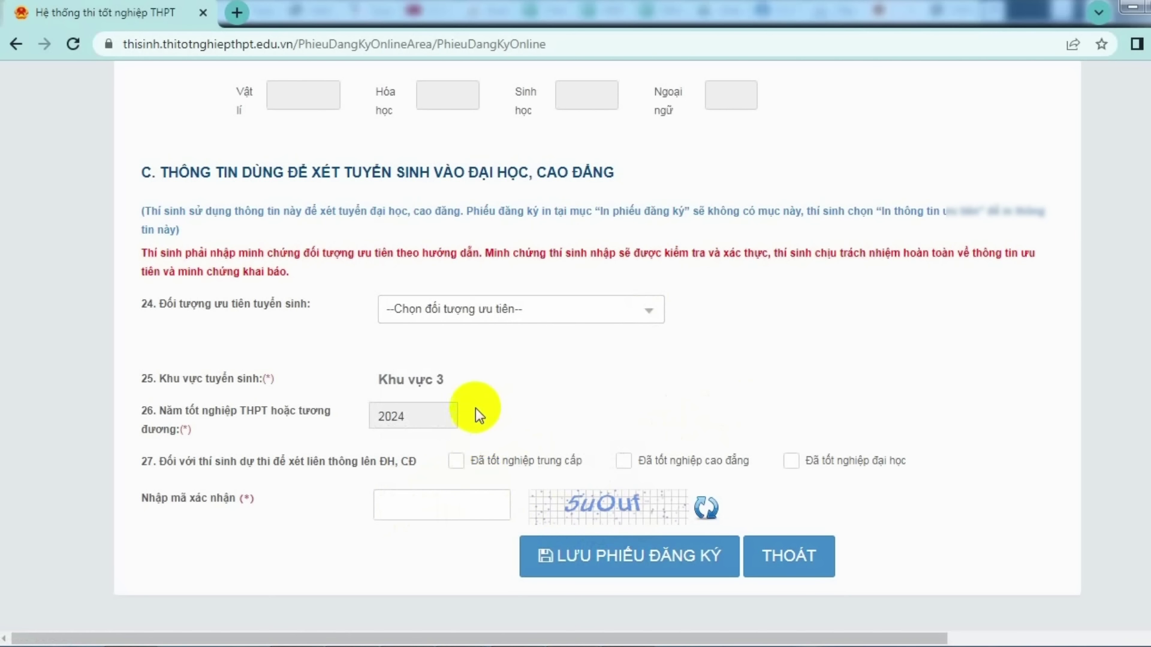
pyautogui.scroll(10, 476, 408)
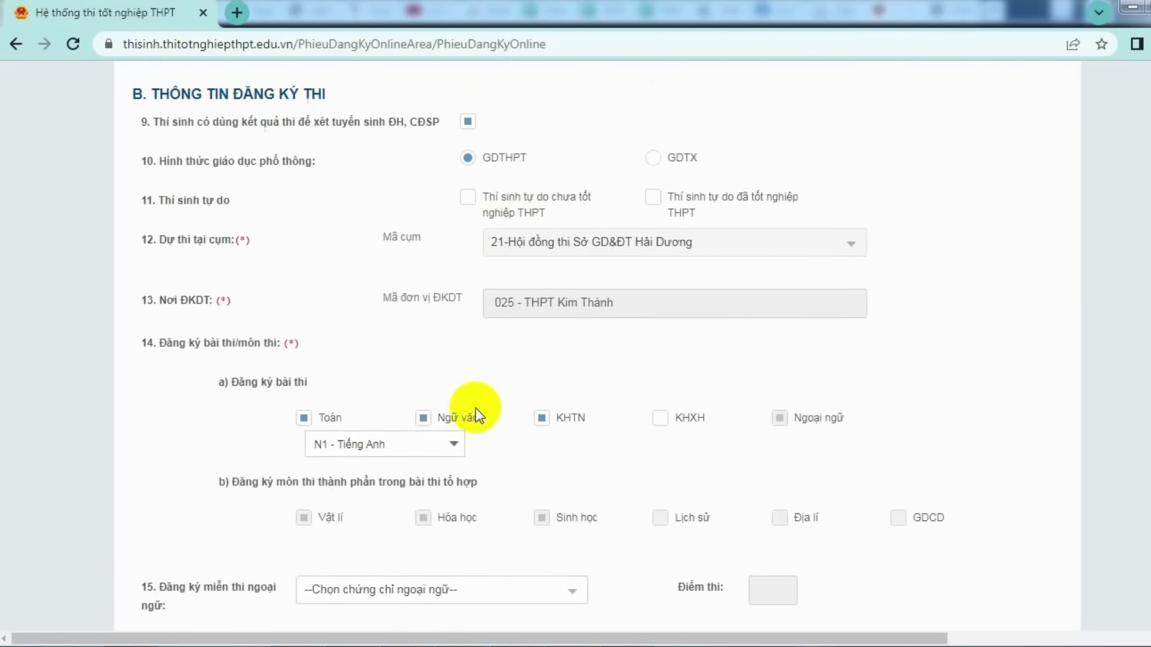
pyautogui.scroll(-10, 476, 408)
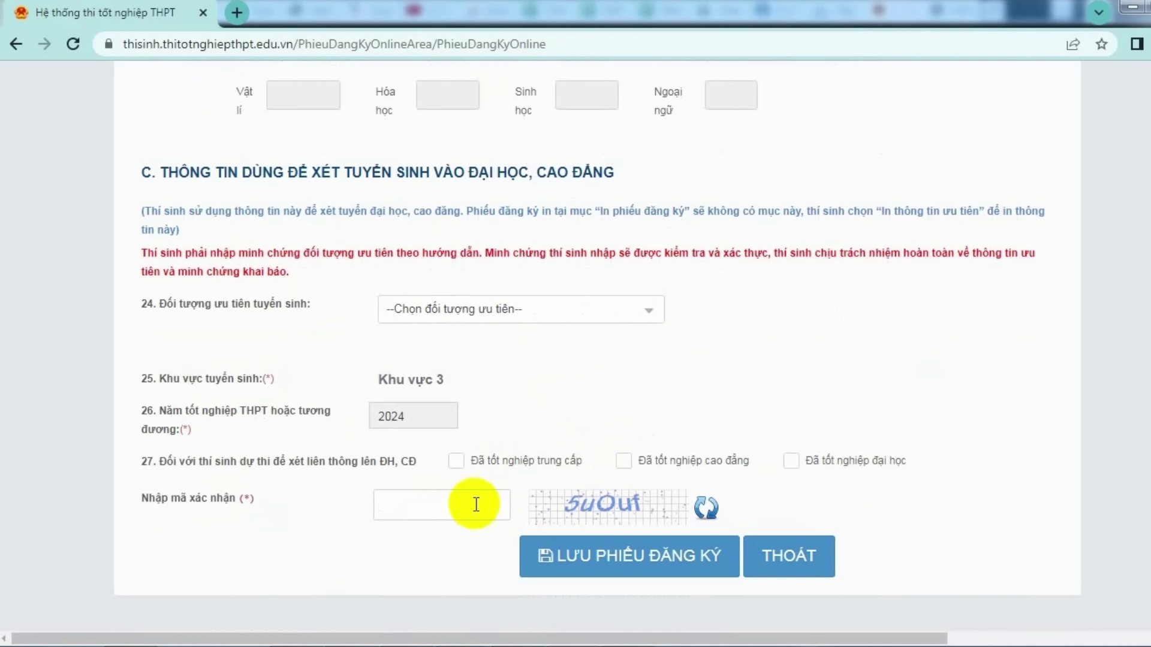
# - Enter the captcha code, save and confirm the registration form, then follow Tại đây
pyautogui.click(426, 503)
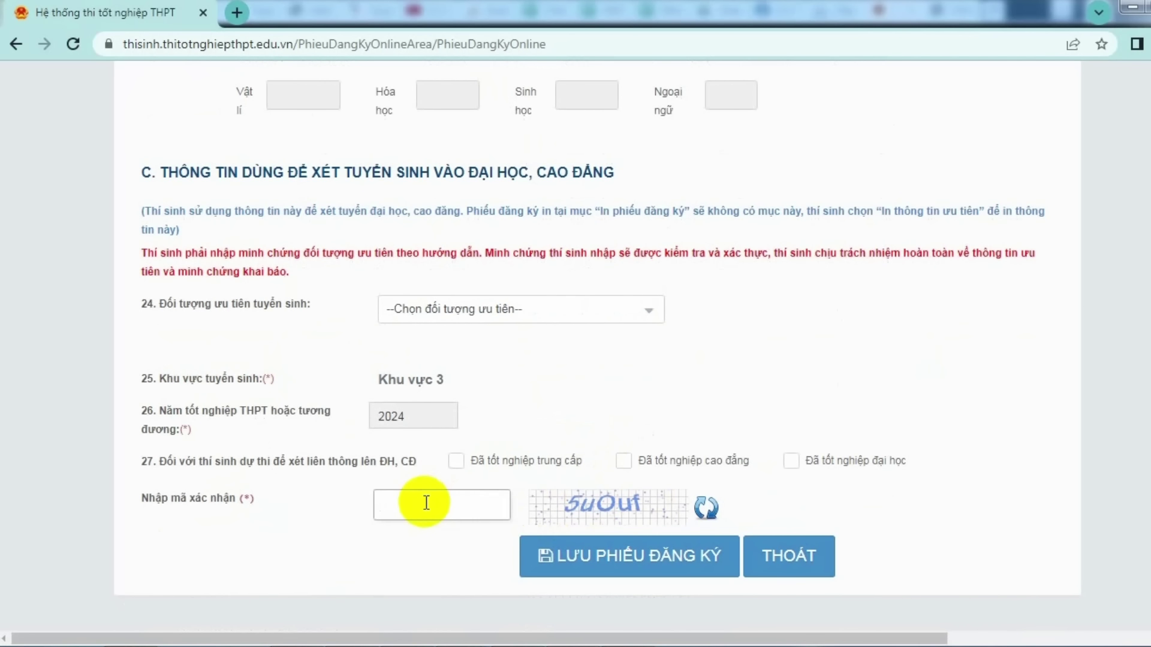
pyautogui.write('5')
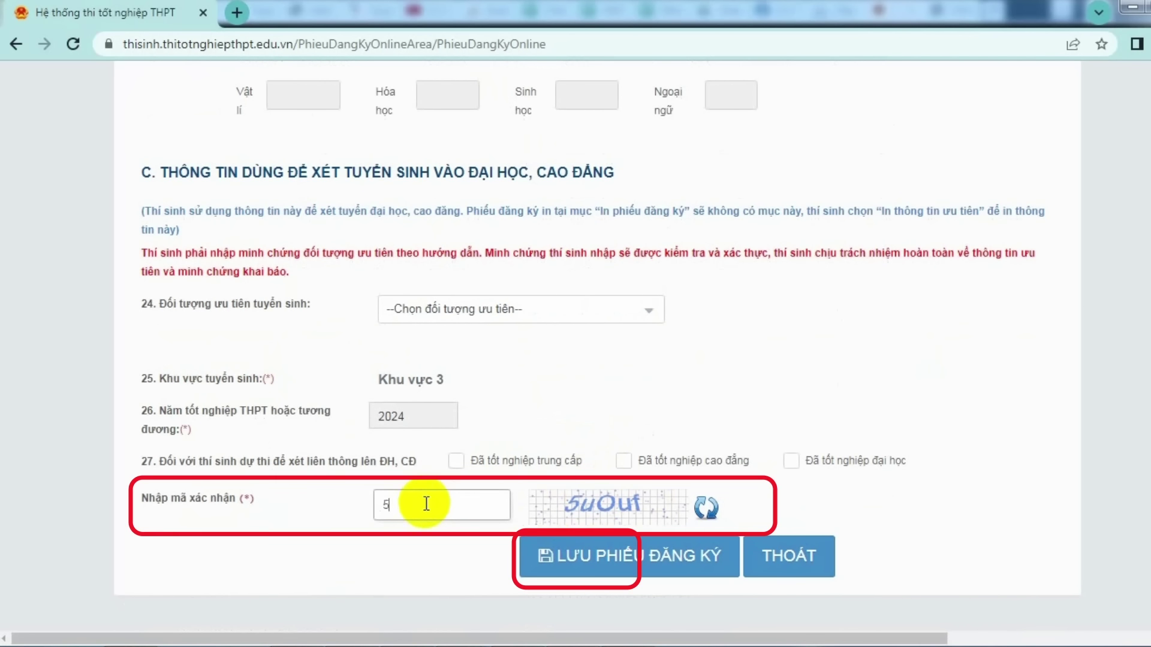
pyautogui.write('uOuf')
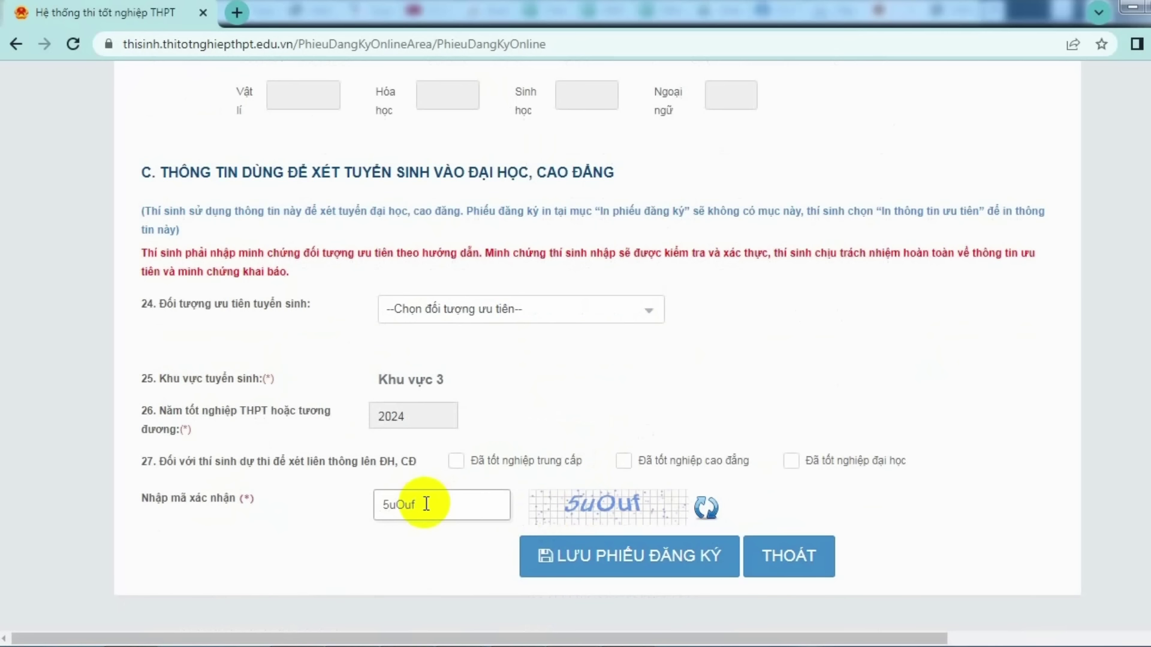
pyautogui.click(591, 563)
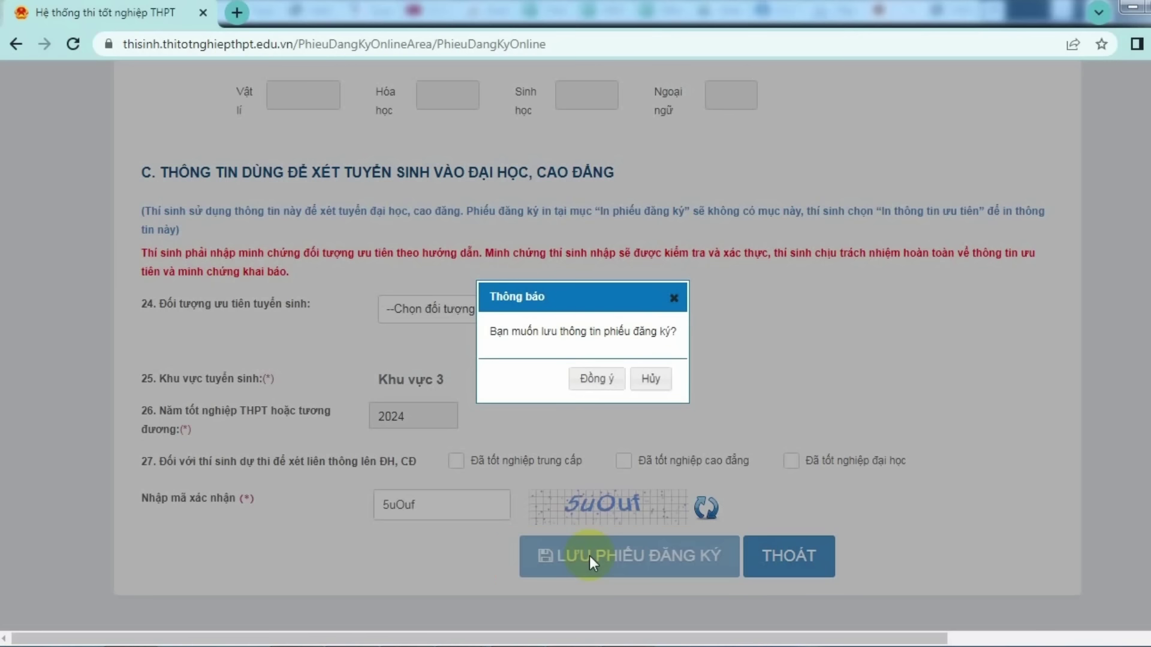
pyautogui.click(593, 381)
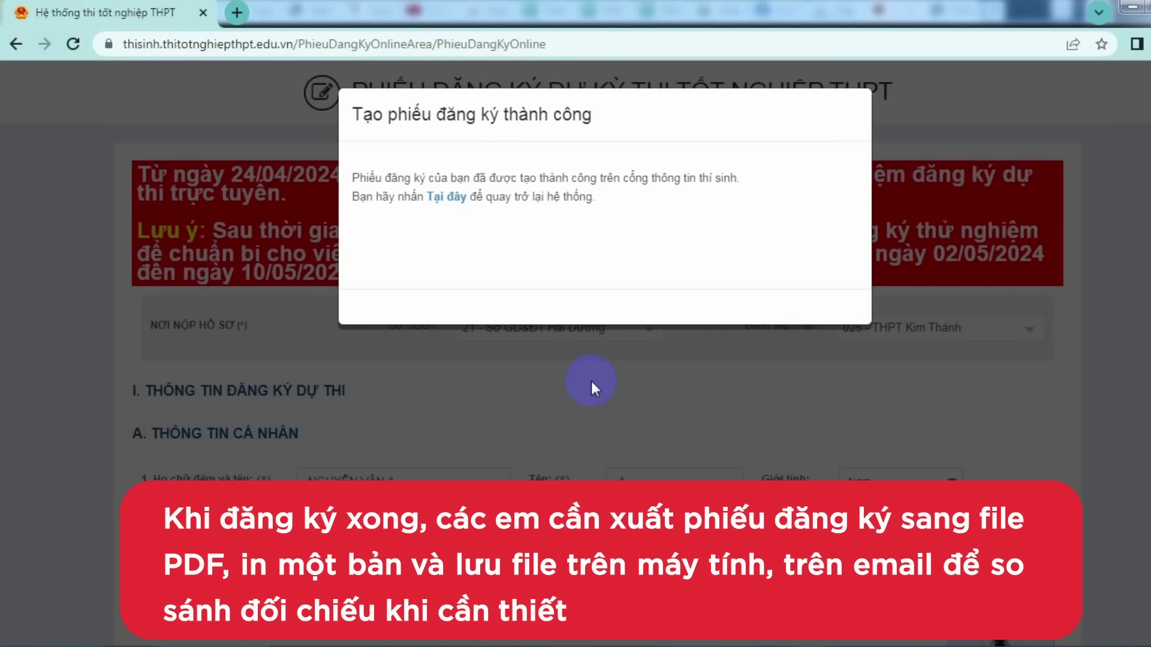
pyautogui.click(451, 202)
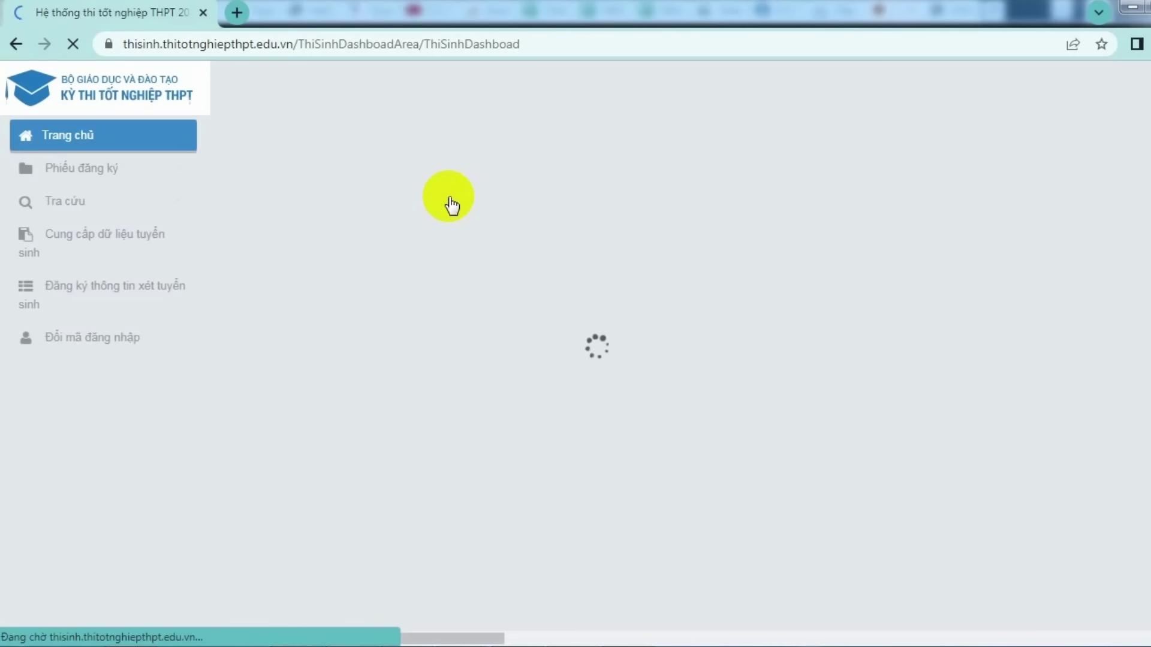